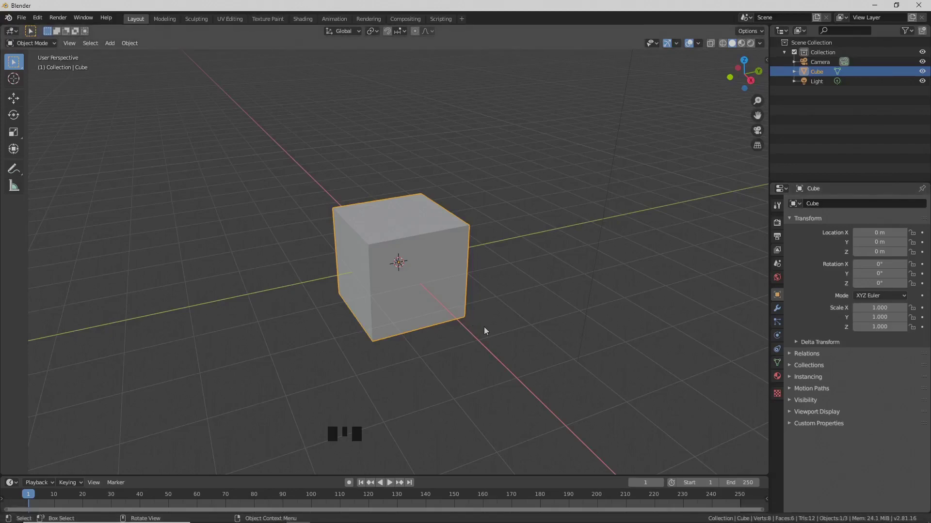
- Select the default cube and switch it into Edit Mode from the mode dropdown
left_click(414, 285)
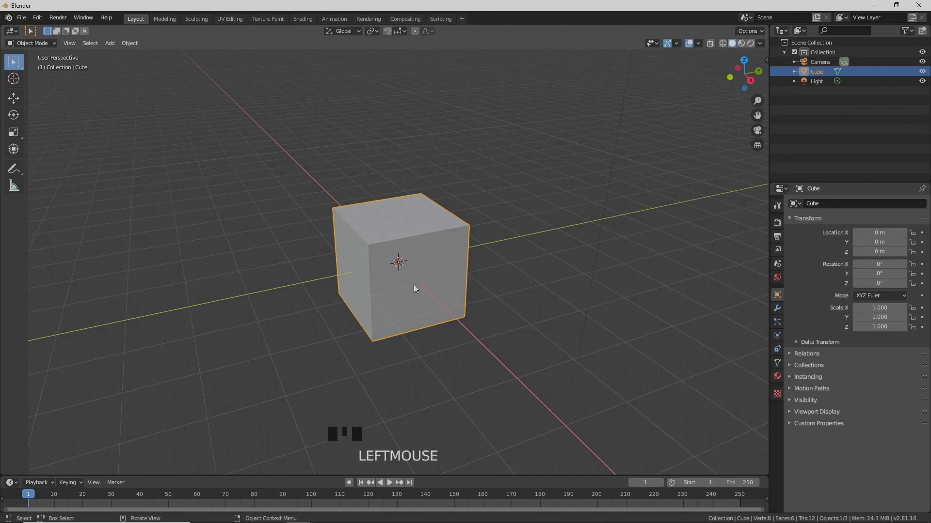
left_click(53, 44)
left_click(54, 65)
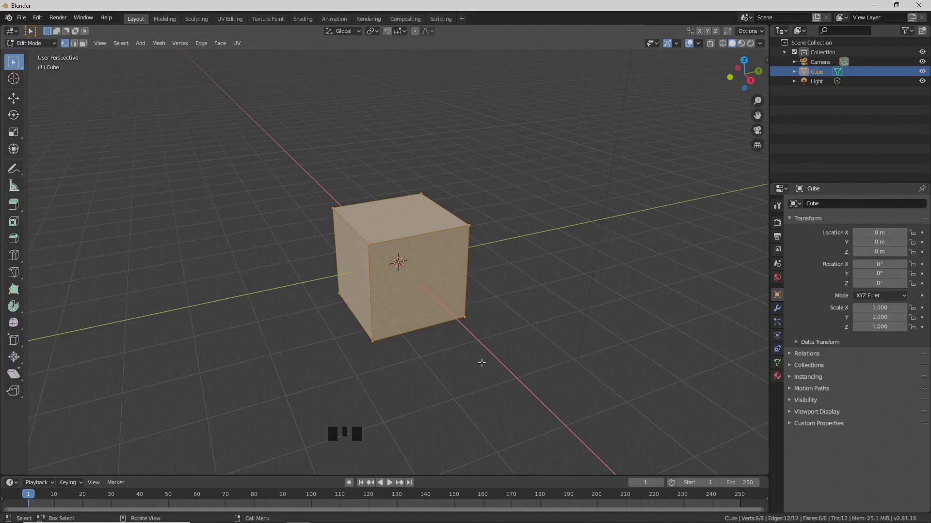
- View the cube from the front in orthographic projection, zoomed in, with wireframe shading
key("KP_1")
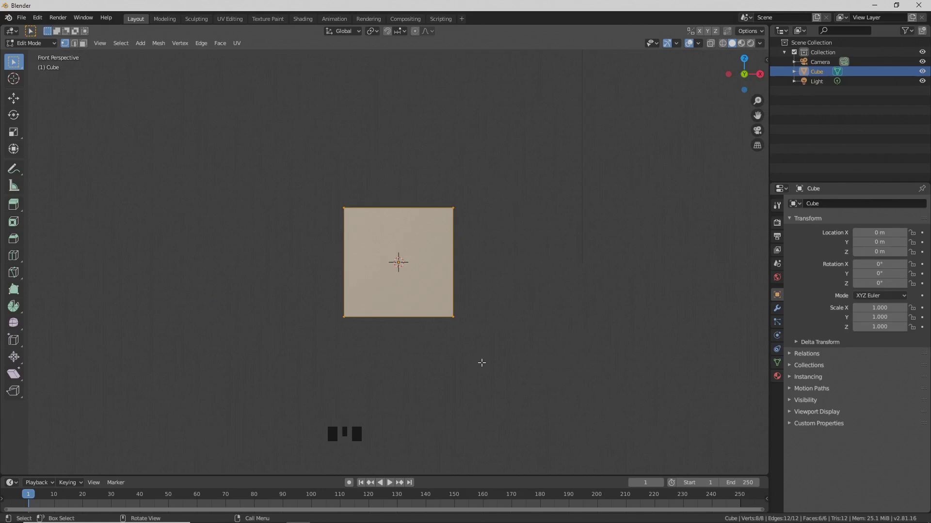
key("KP_5")
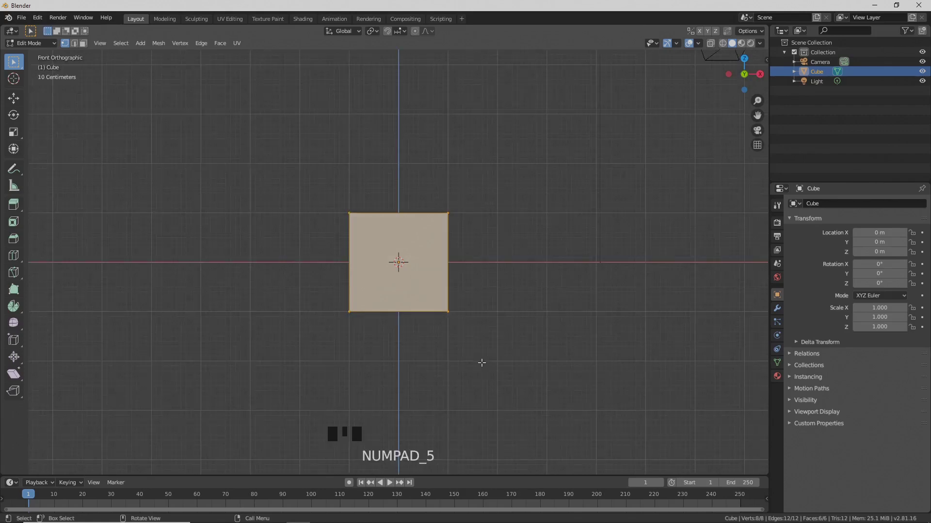
middle_click_drag(443, 355, 428, 324, "shift")
scroll(426, 326, "up", 2)
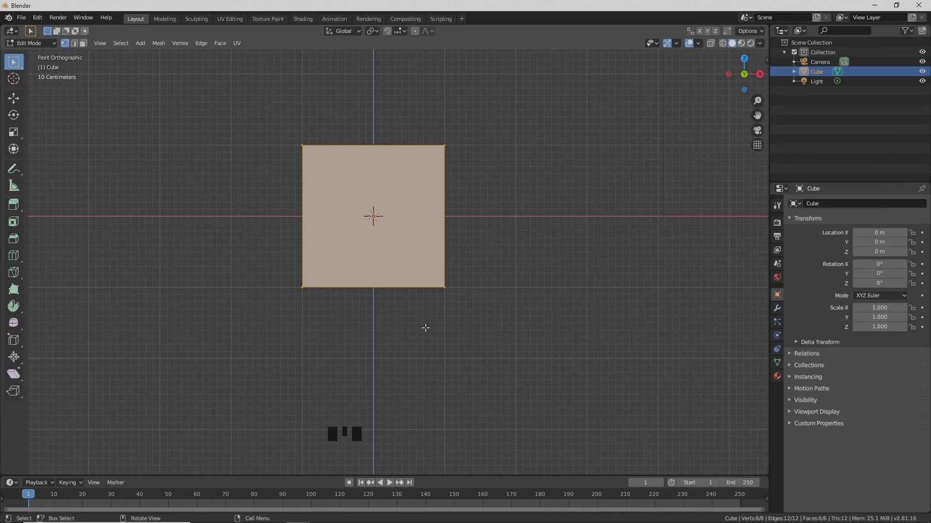
key("z")
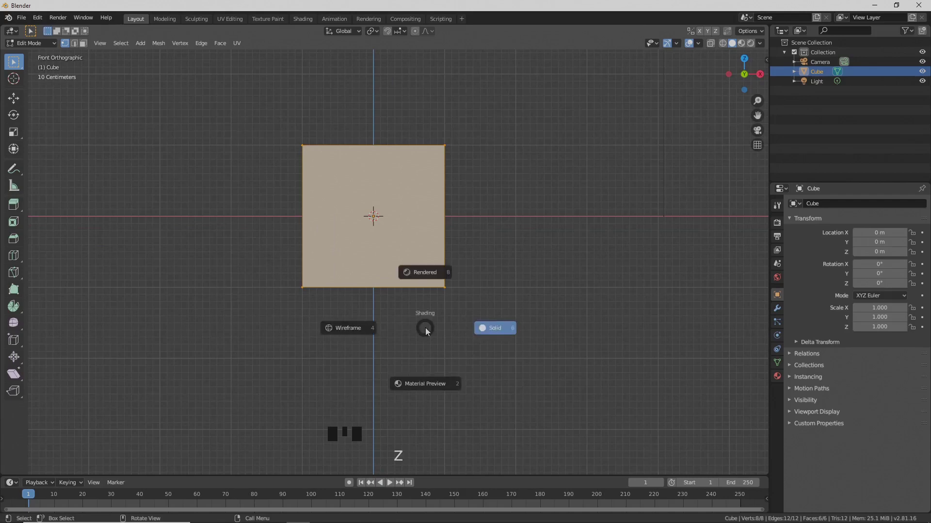
left_click(385, 330)
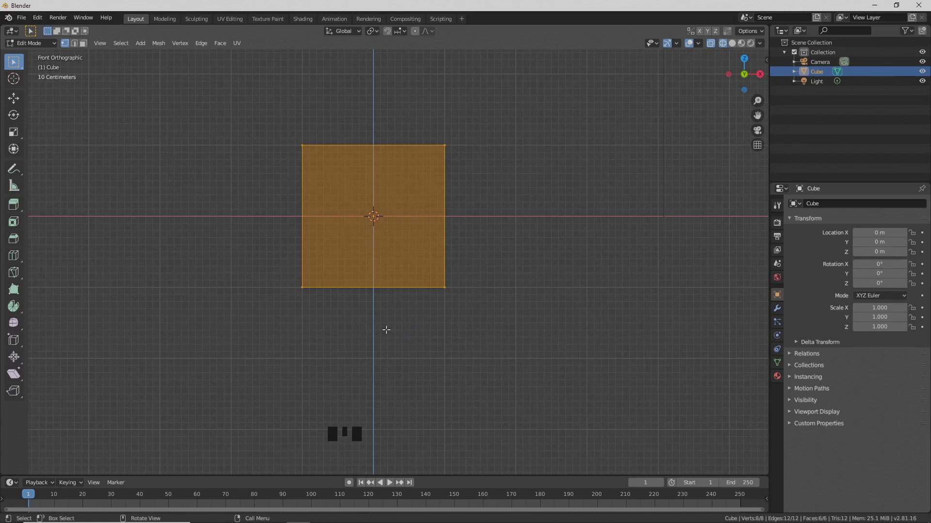
- Box-select and delete the cube's bottom vertices, leaving only the flat top face
key("a")
key("a")
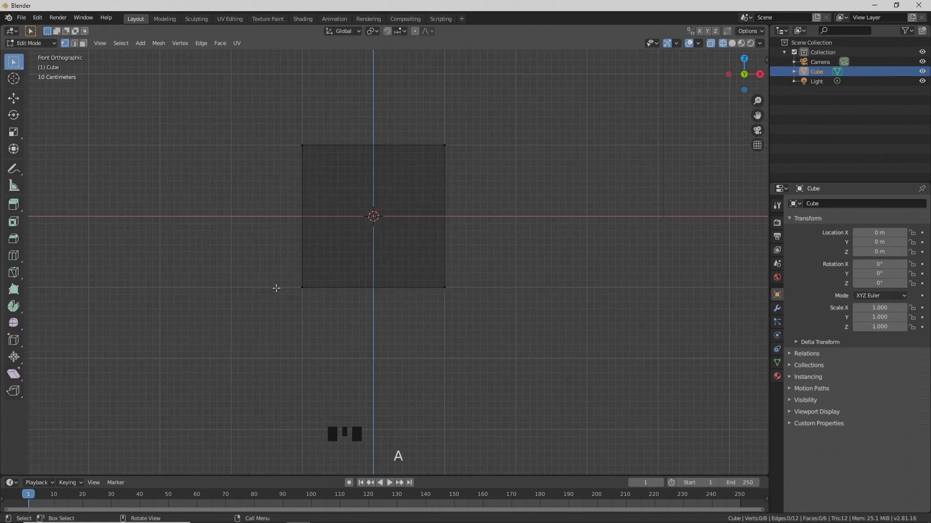
key("b")
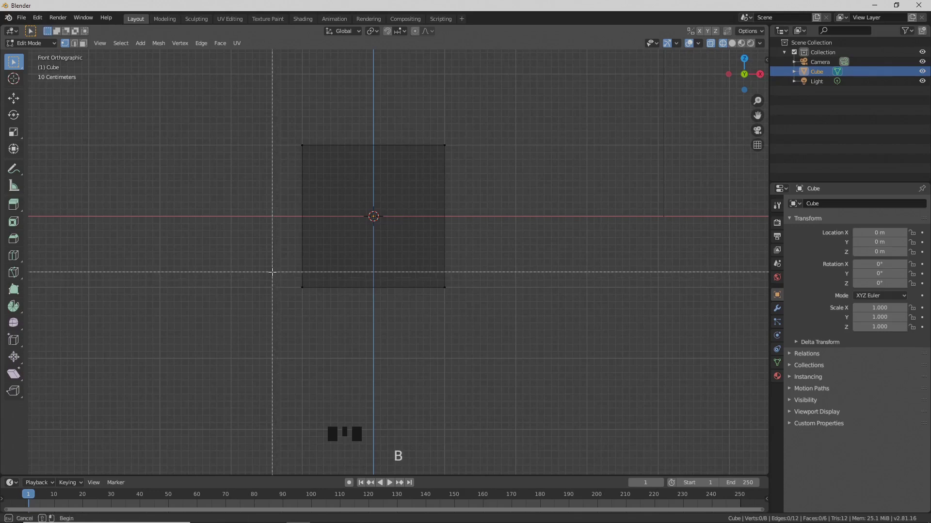
left_click_drag(274, 268, 505, 321)
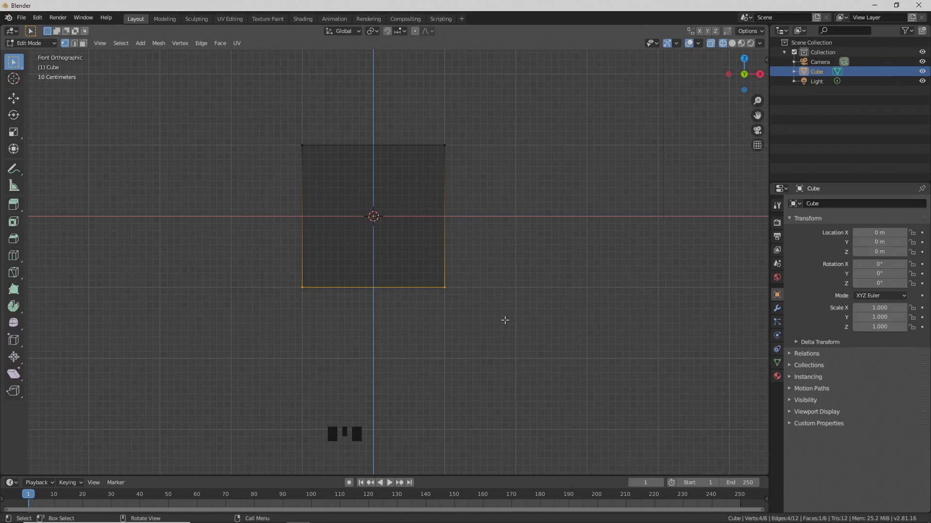
key("x")
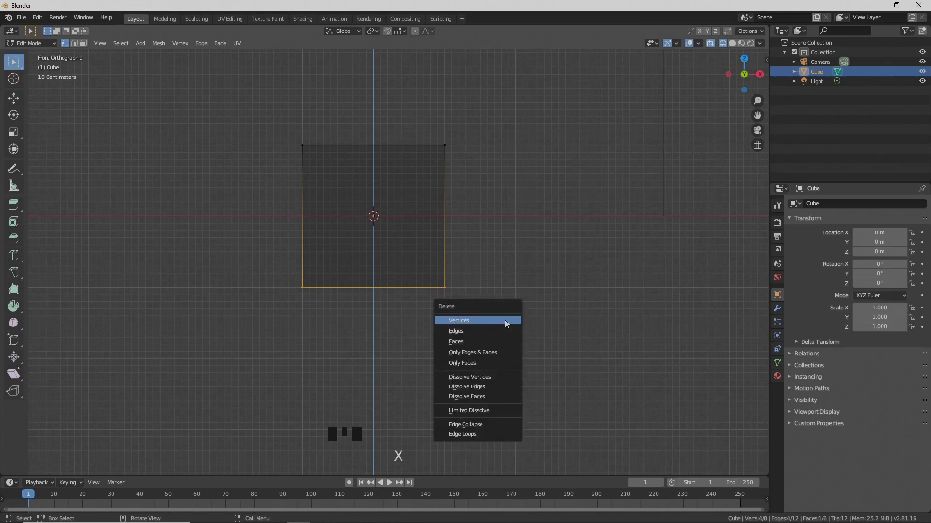
left_click(505, 321)
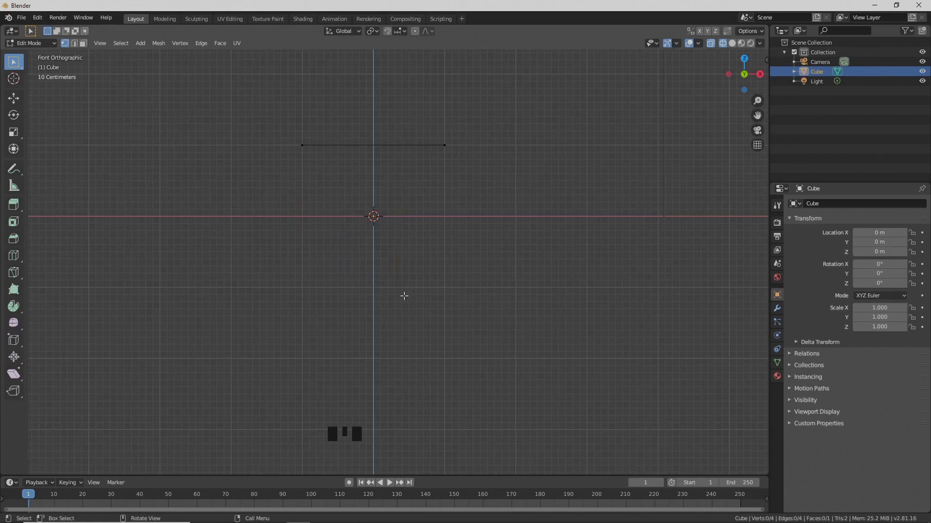
middle_click_drag(404, 296, 420, 317)
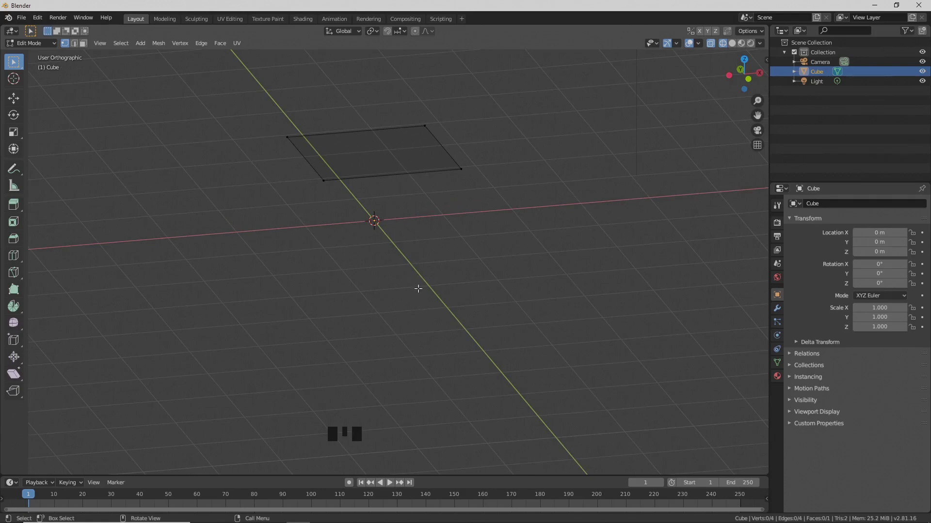
- Subdivide the whole face with 5 cuts into a 6×6 grid
key("a")
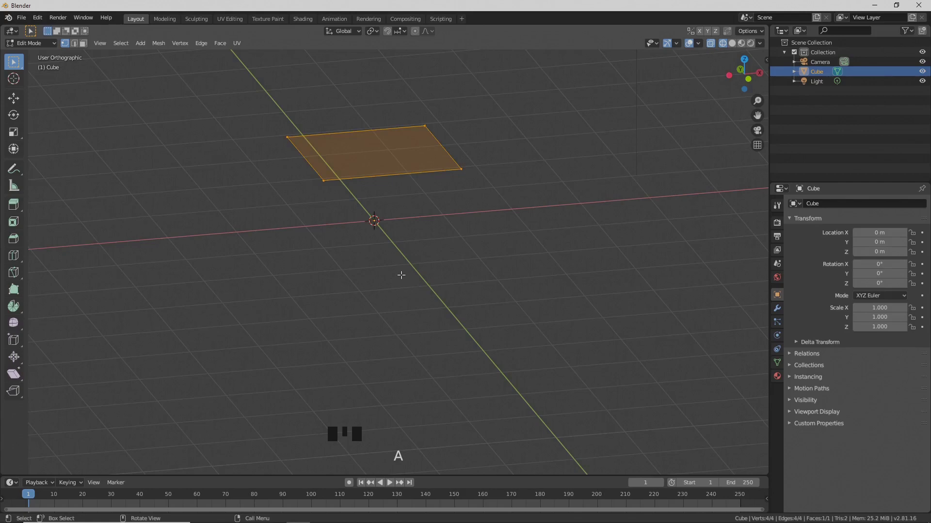
key("ctrl+e")
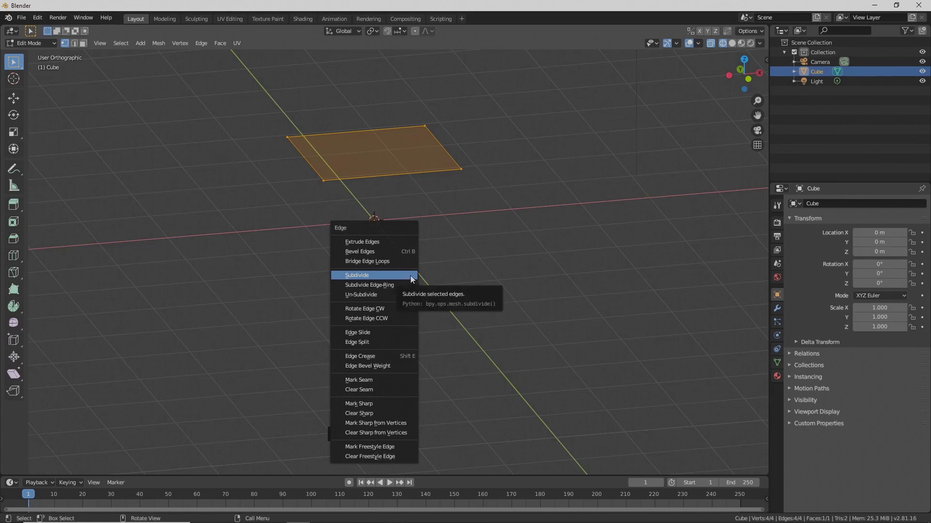
left_click(410, 275)
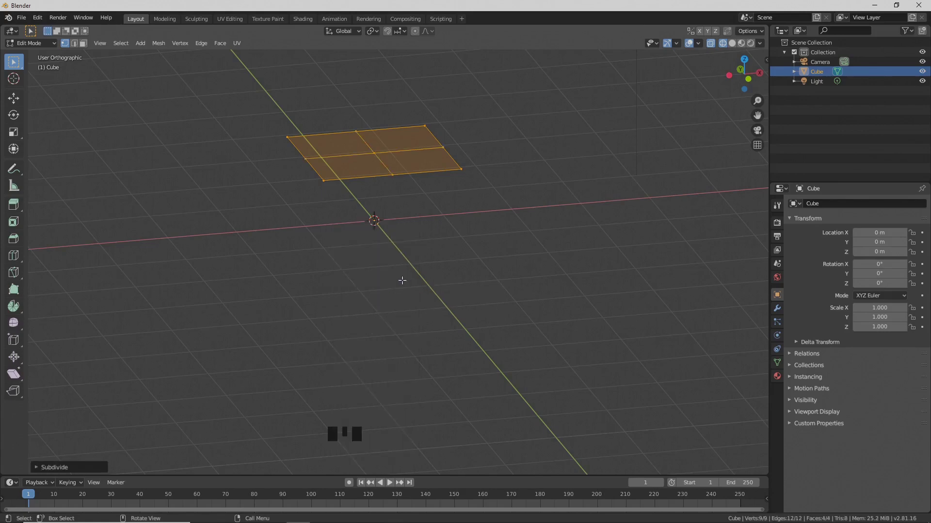
left_click(77, 473)
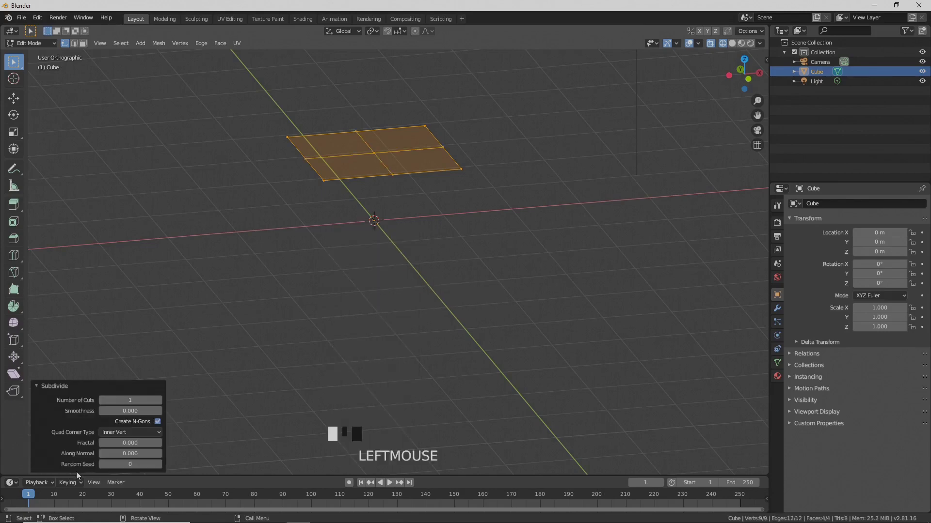
left_click(159, 400)
left_click(159, 401)
left_click(159, 400)
left_click(159, 400)
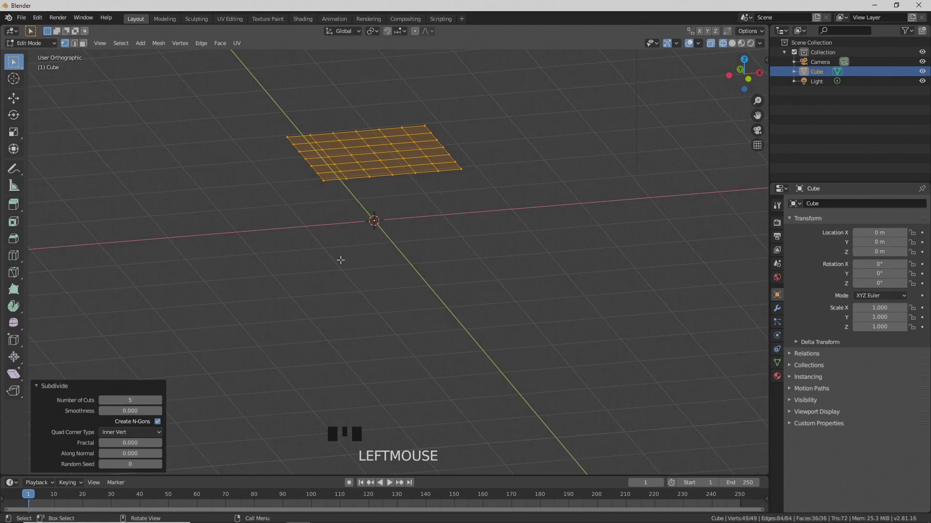
left_click(37, 386)
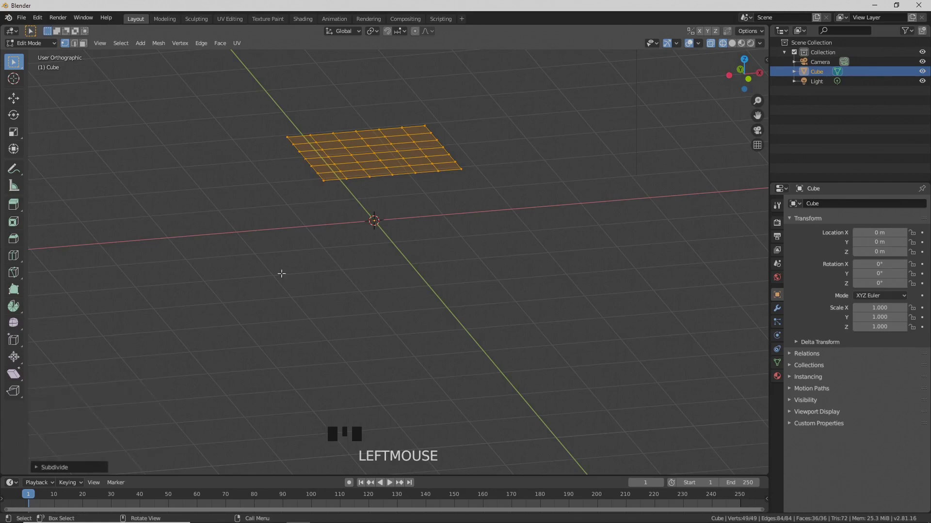
- Set the transform pivot point to 3D Cursor and snap the cursor to the world origin
left_click(373, 31)
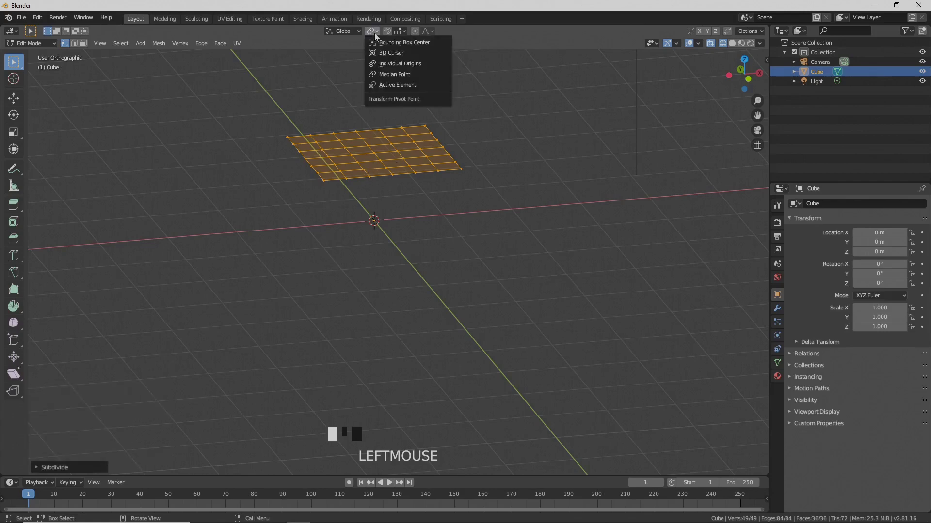
left_click(392, 54)
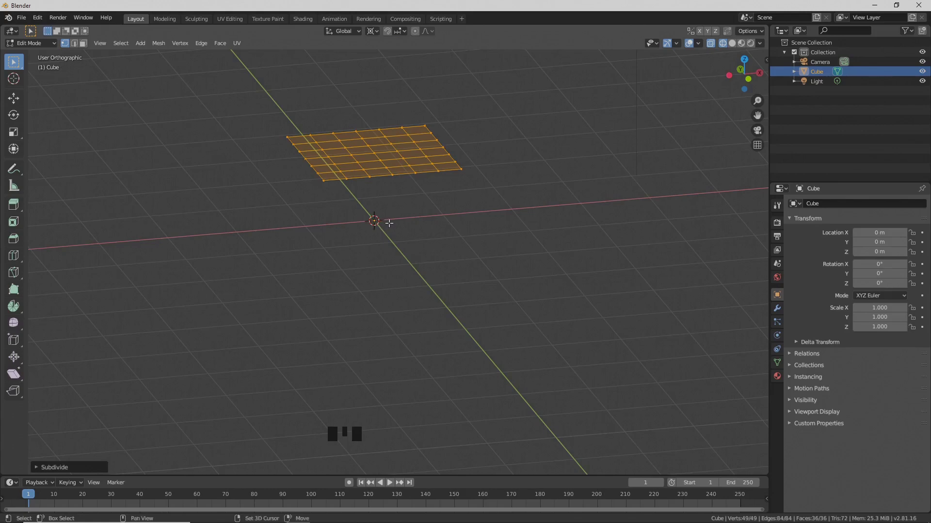
key("shift+s")
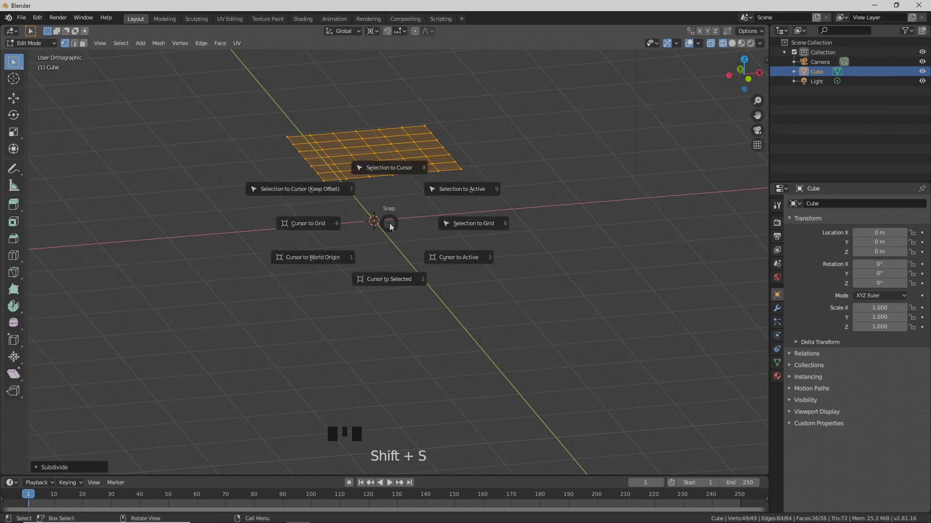
left_click(333, 260)
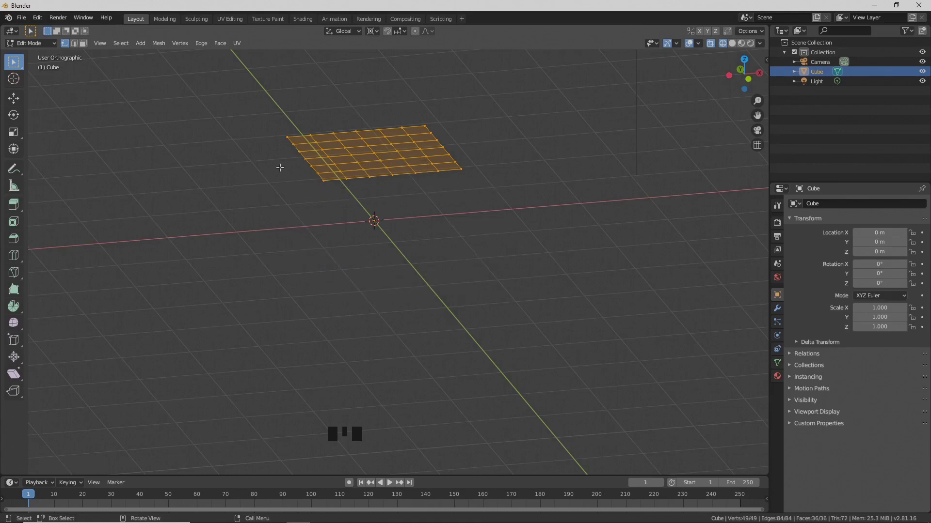
- Apply To Sphere at factor 1.000 to bend the grid into a dome-shaped panel
left_click(158, 44)
mouse_move(172, 54)
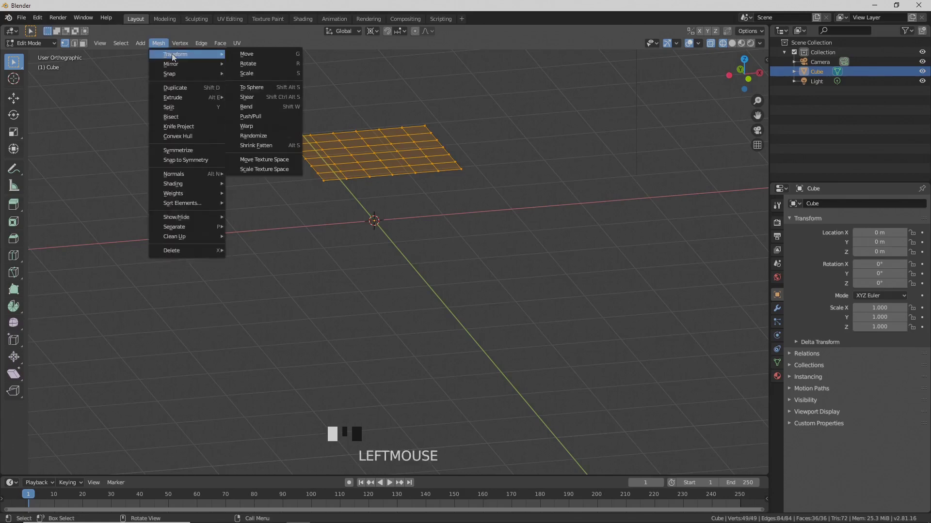
left_click(295, 89)
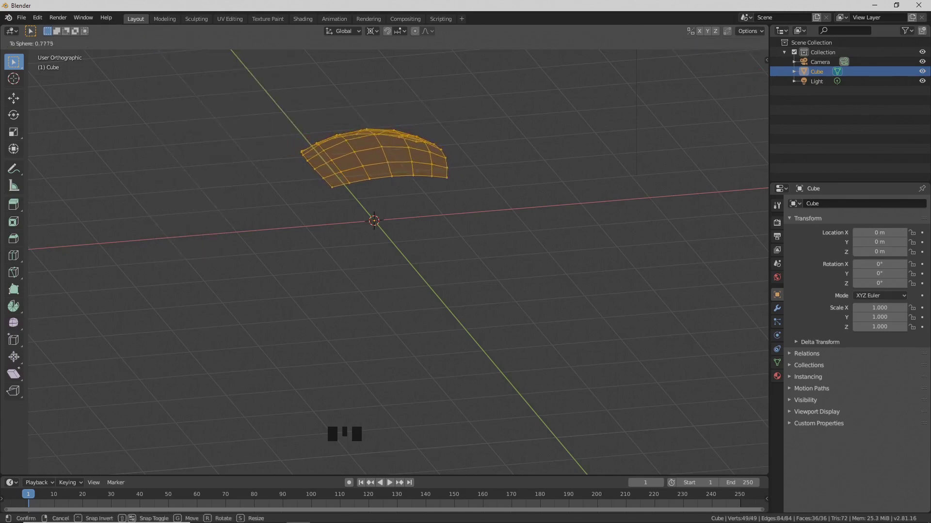
left_click(51, 255)
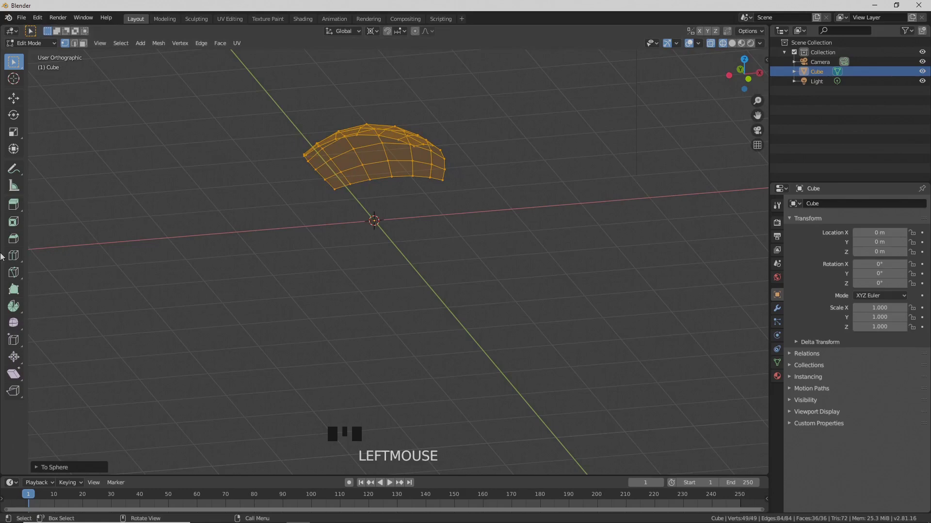
left_click(36, 467)
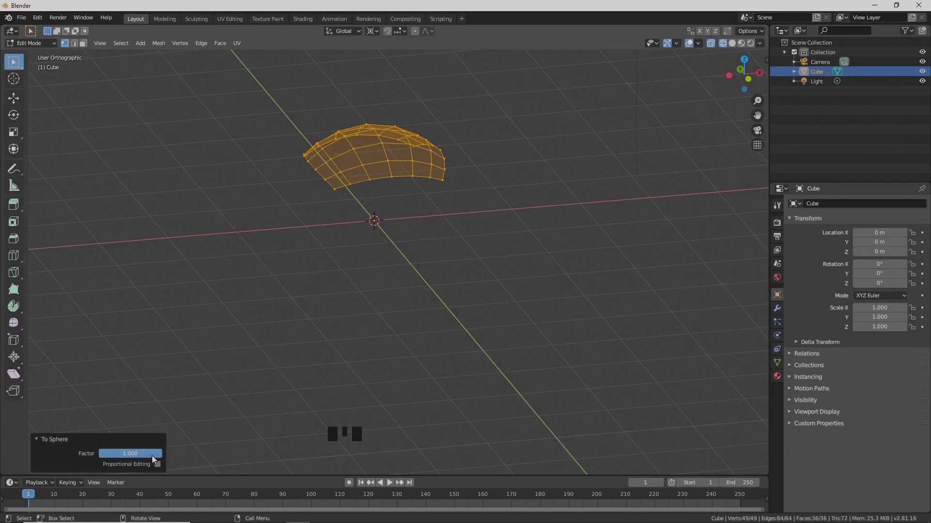
middle_click_drag(355, 316, 353, 338)
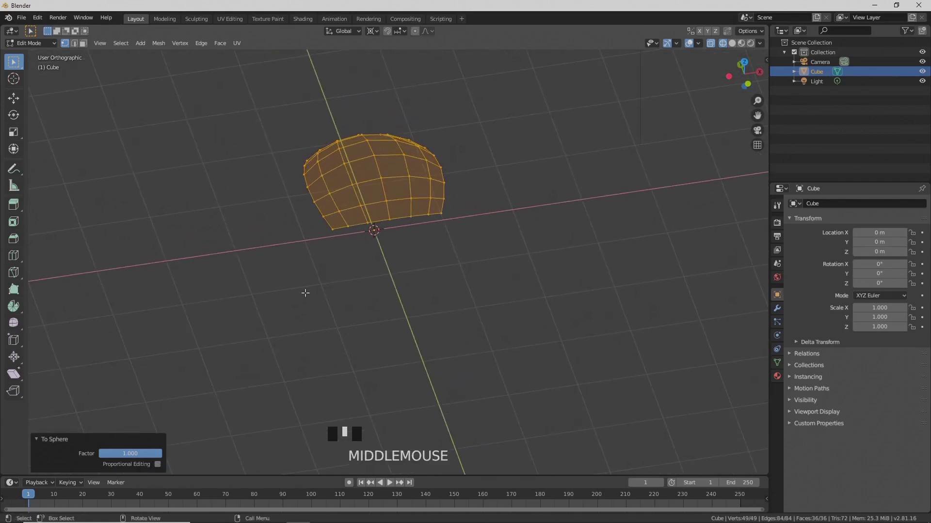
- Switch to face select mode and zoom in on the panel from the top view
left_click(83, 42)
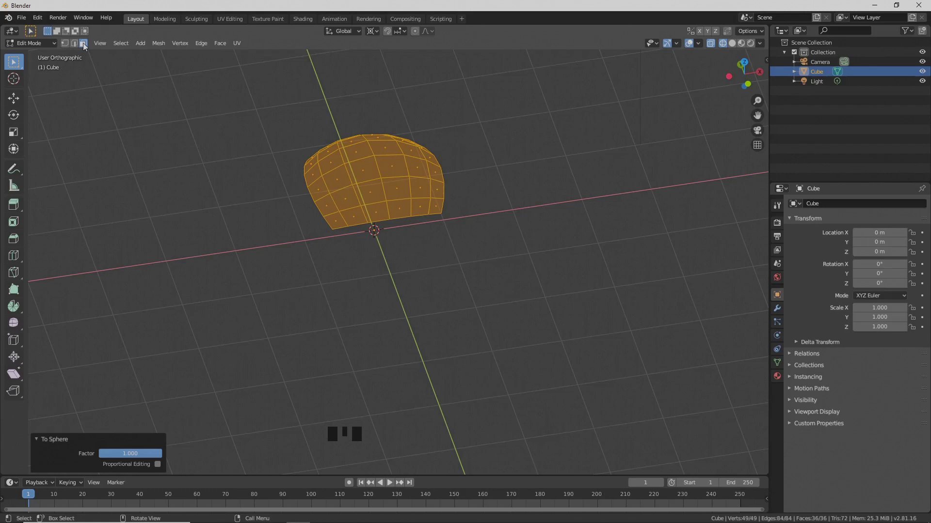
key("KP_7")
key("KP_7")
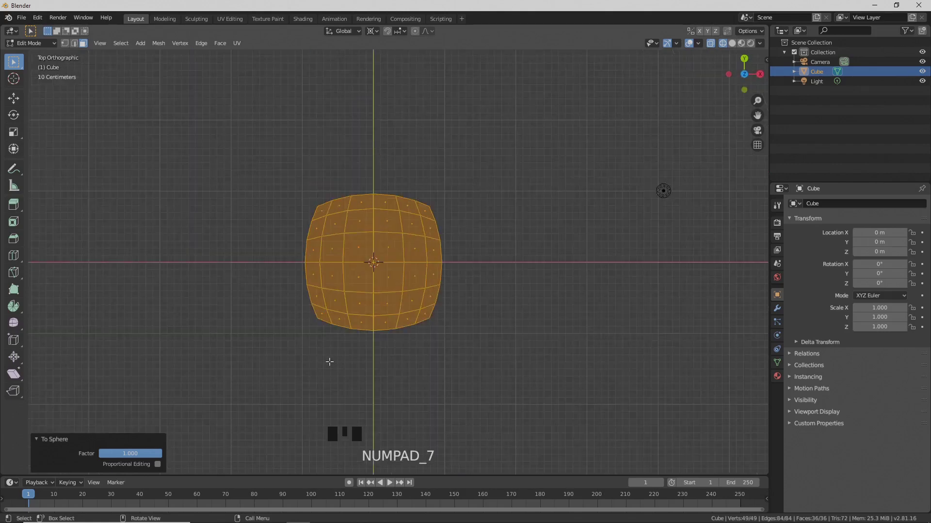
scroll(330, 362, "up", 1)
scroll(329, 362, "up", 1)
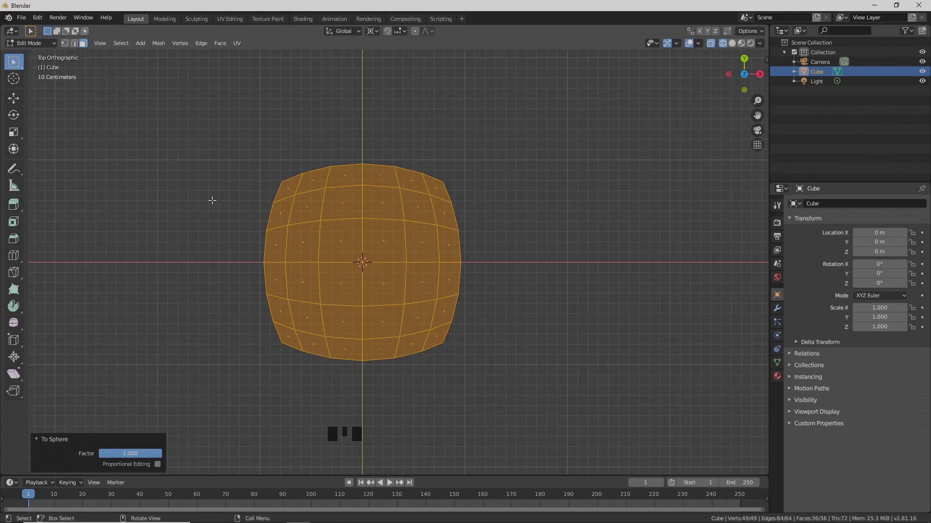
- Extrude the left column of 12 faces outward by 0.05 m, then deselect everything
key("a")
key("a")
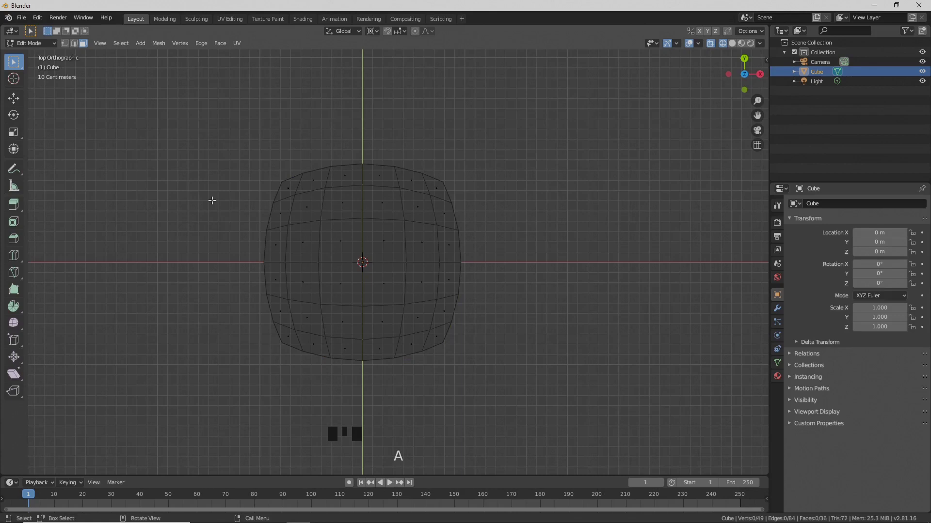
key("b")
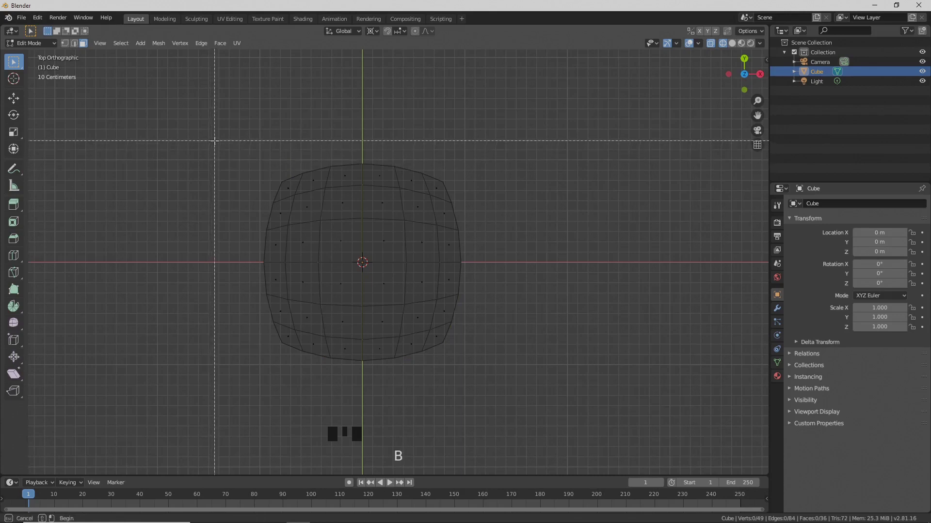
left_click_drag(215, 141, 316, 394)
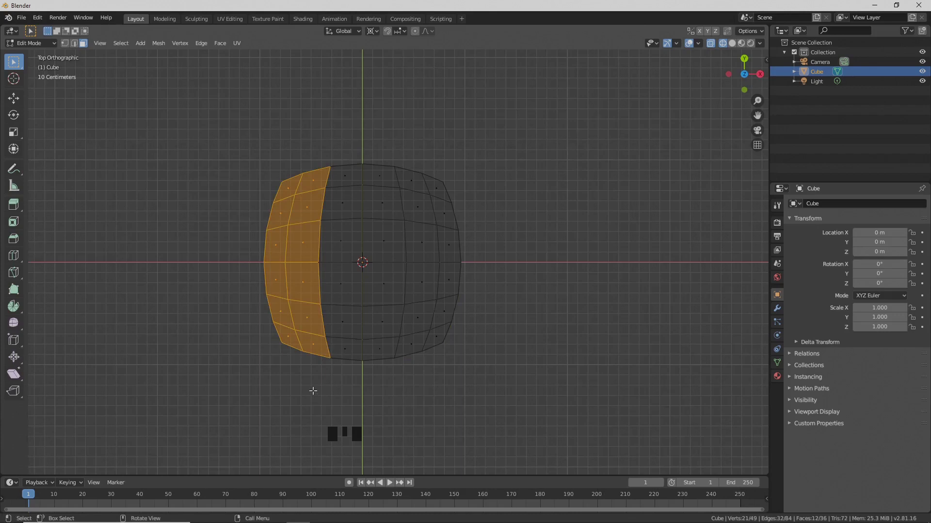
key("e")
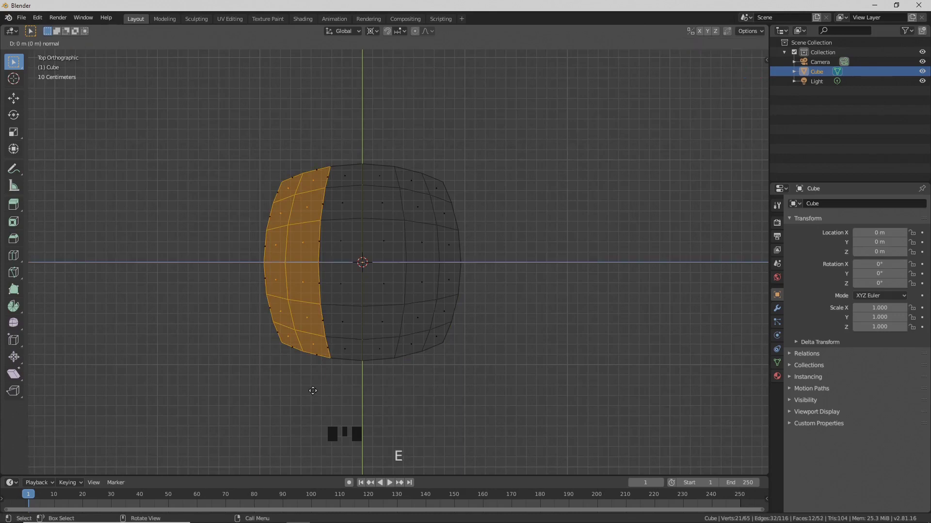
type(".05")
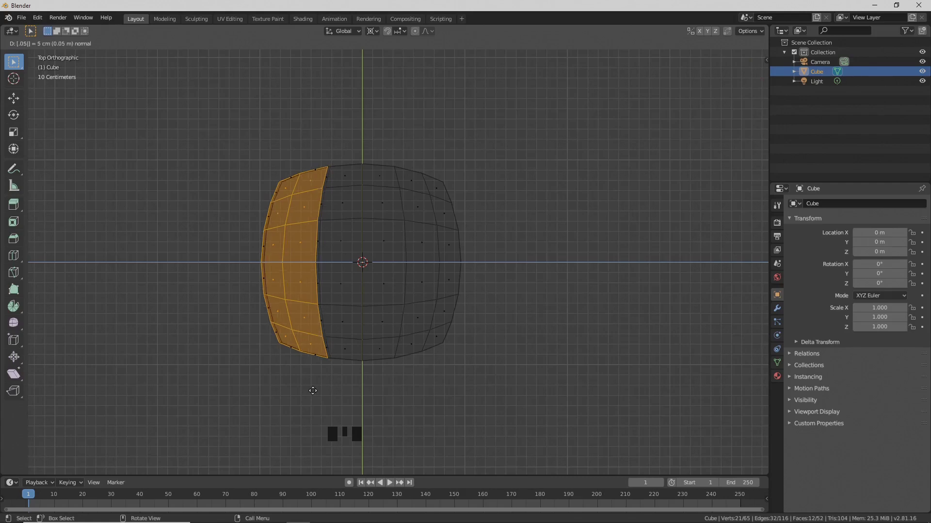
key("KP_Enter")
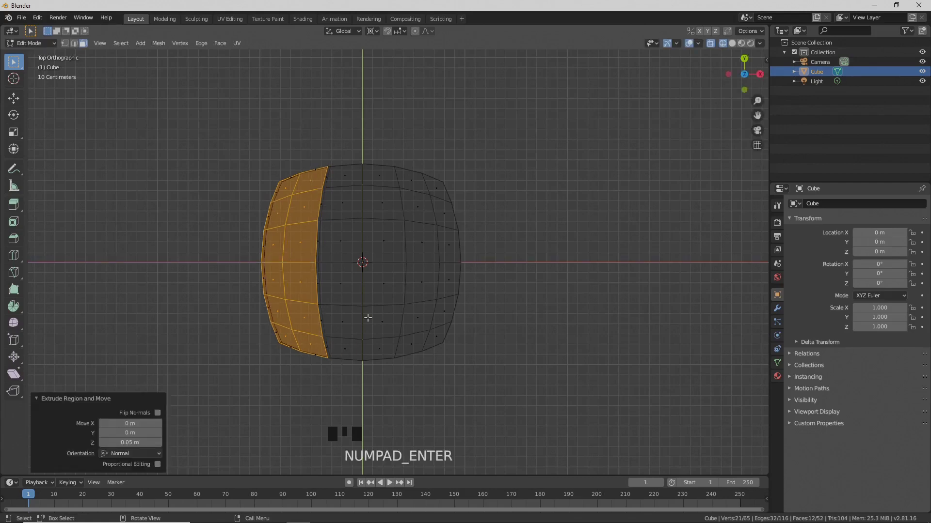
key("alt+a")
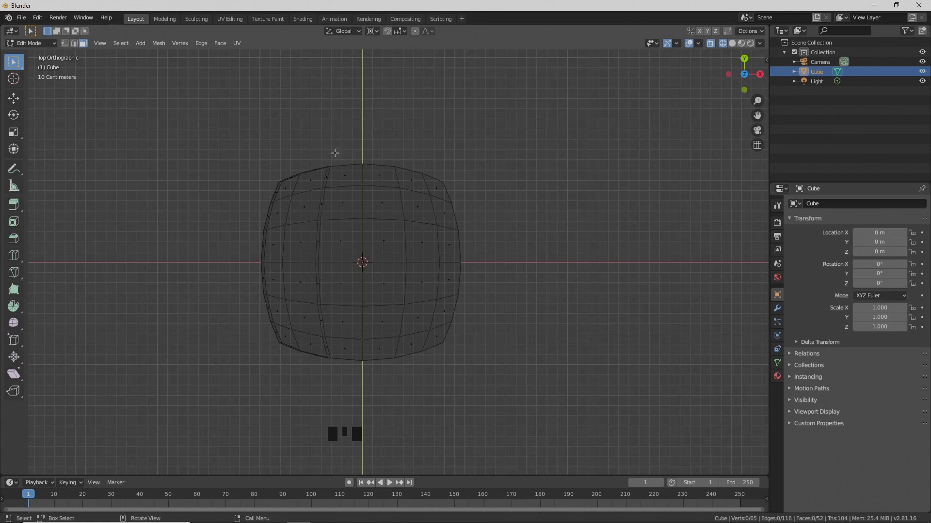
- Box-select the middle column of 12 faces and extrude it by 0.05 m
key("b")
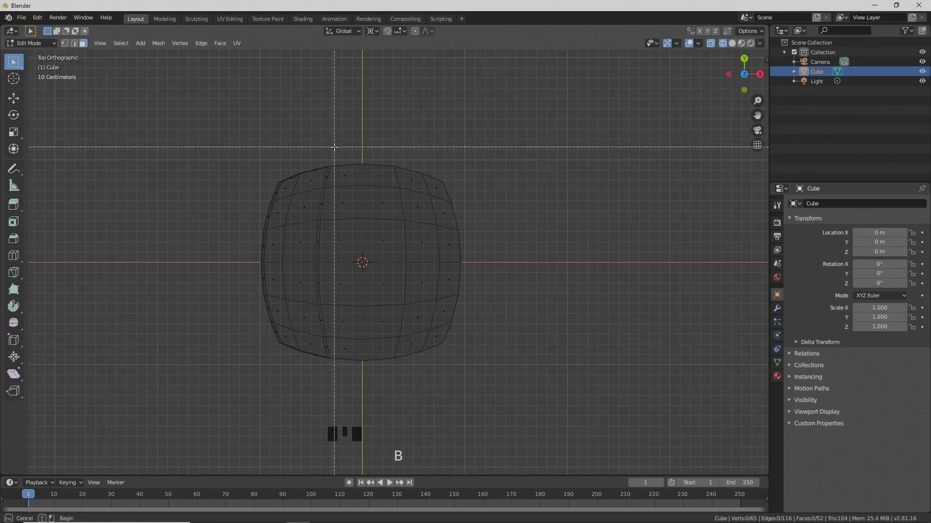
left_click_drag(335, 147, 389, 380)
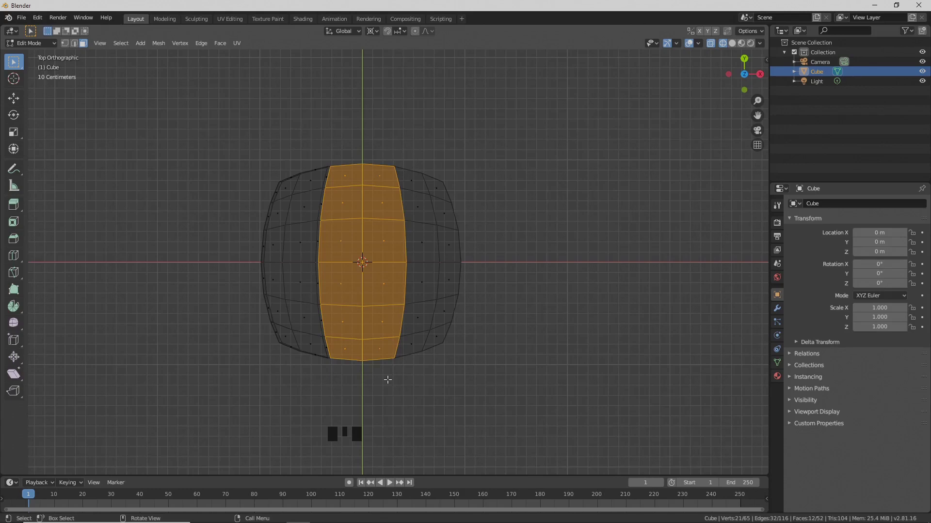
key("e")
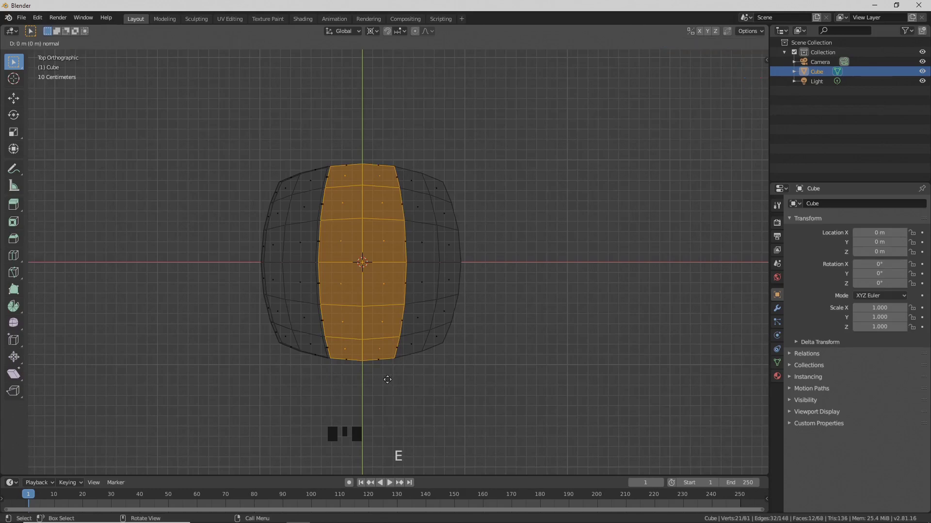
type(".05")
key("KP_Enter")
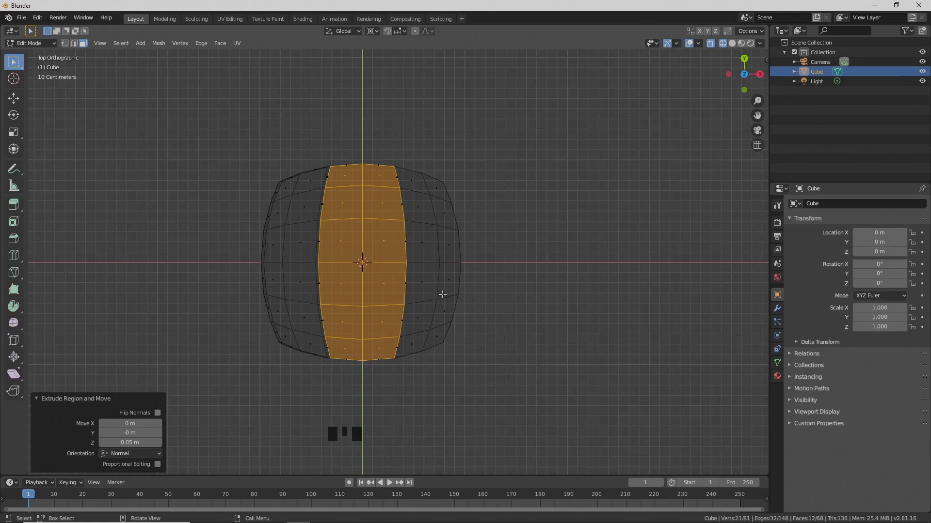
- Extrude the right column of 12 faces by 0.05 m, then orbit and pan to inspect
key("a")
key("a")
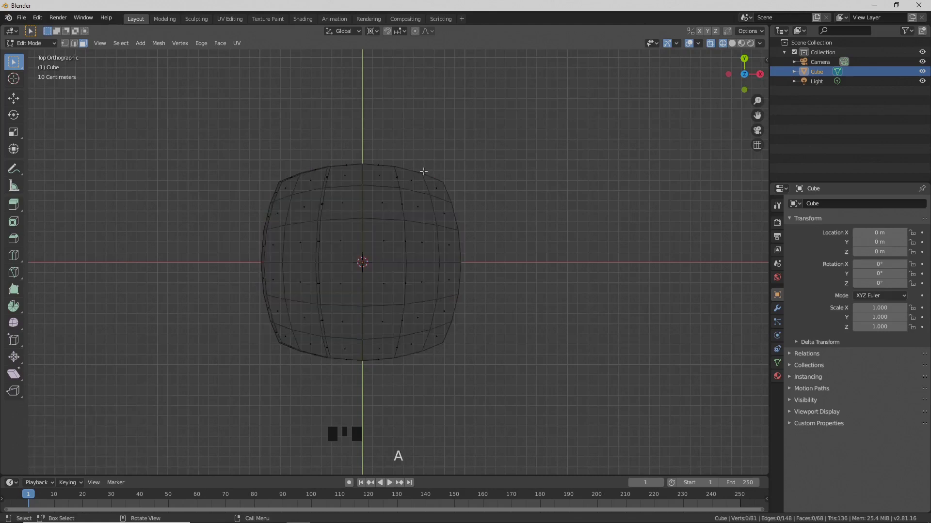
key("b")
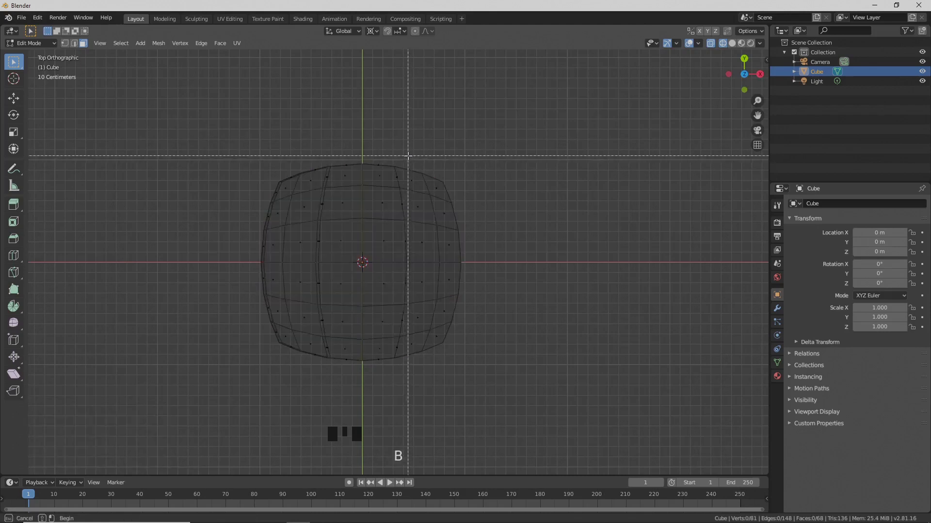
left_click_drag(413, 156, 505, 382)
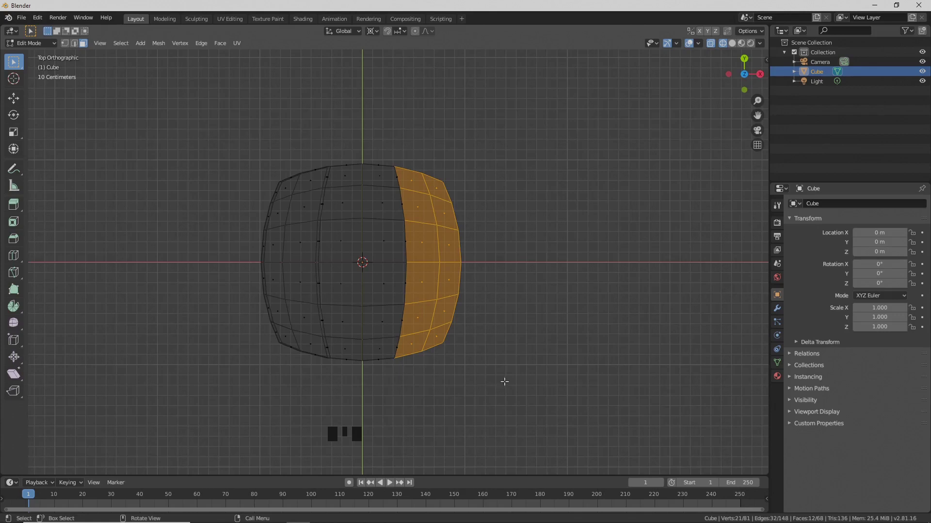
key("e")
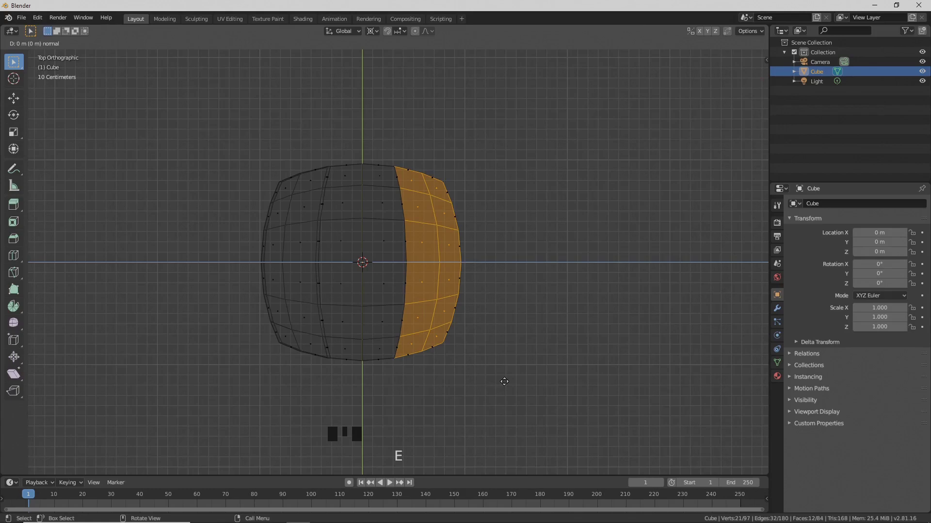
type(".05")
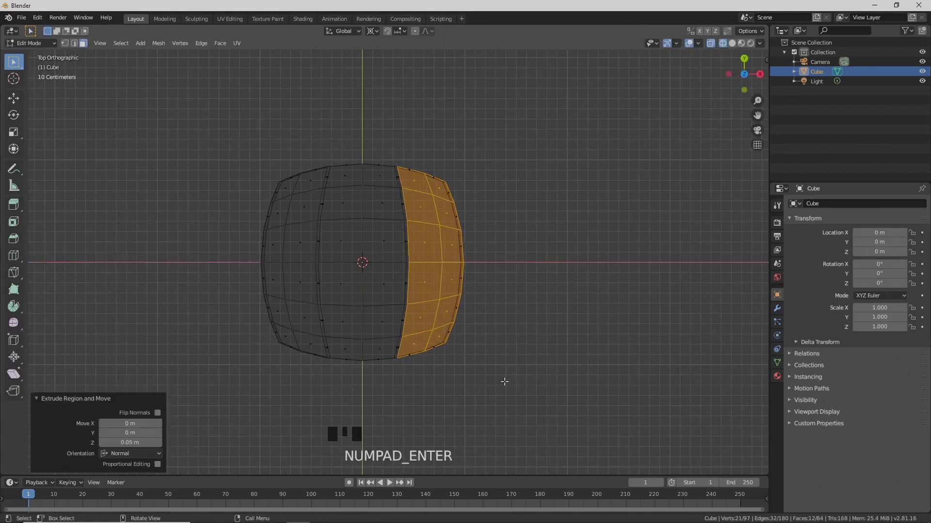
middle_click_drag(430, 405, 442, 359)
middle_click_drag(434, 320, 458, 355, "shift")
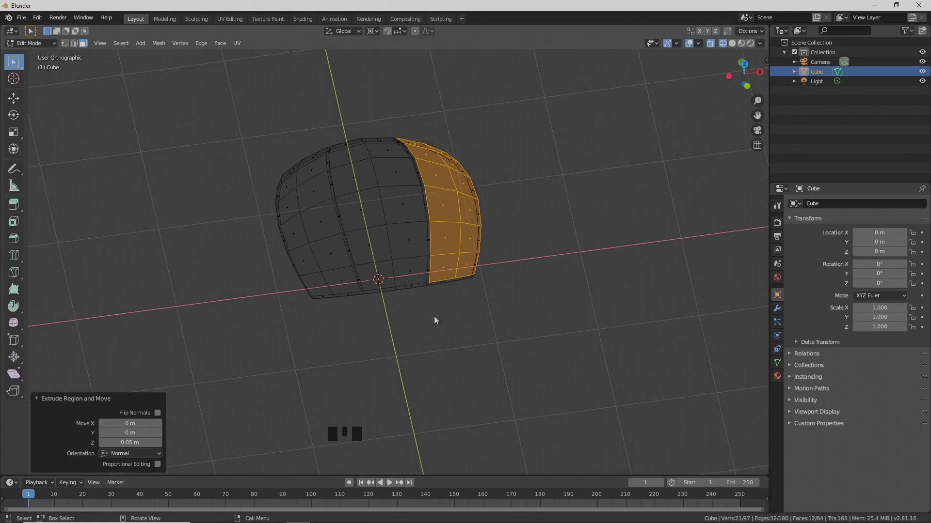
- Switch the viewport to Solid shading, orbit to face the panel mesh, and select all of it
key("z")
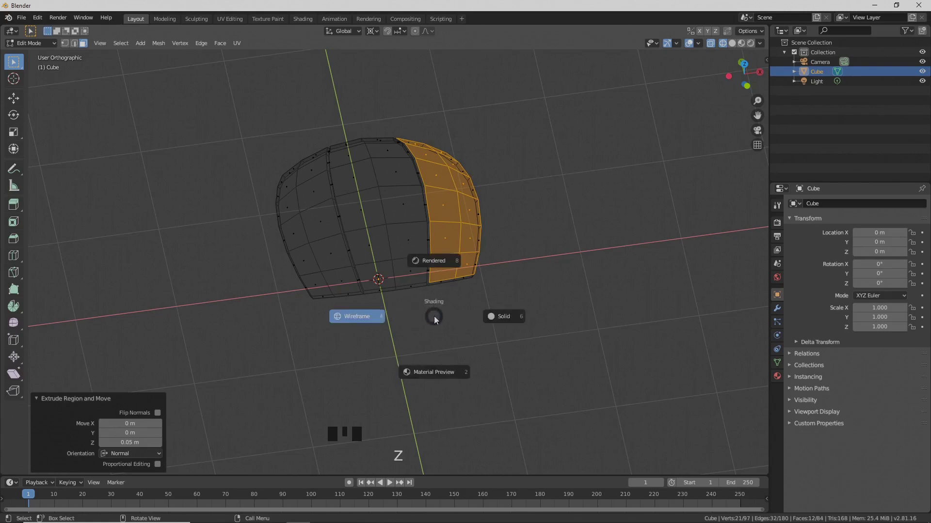
left_click(472, 319)
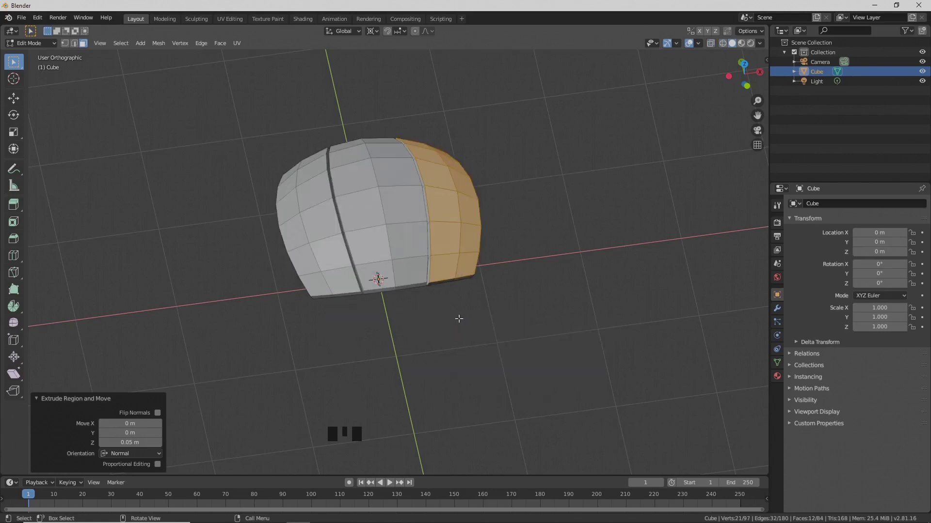
middle_click_drag(459, 319, 341, 242)
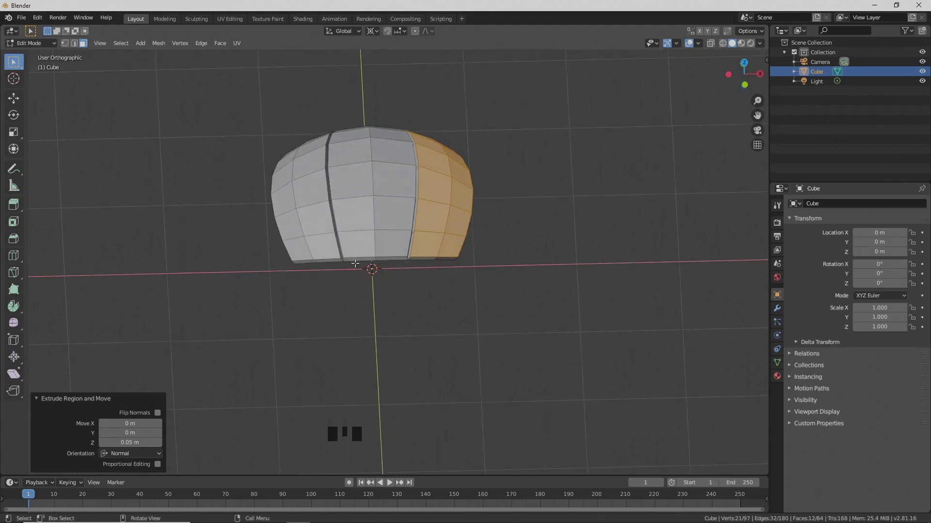
key("a")
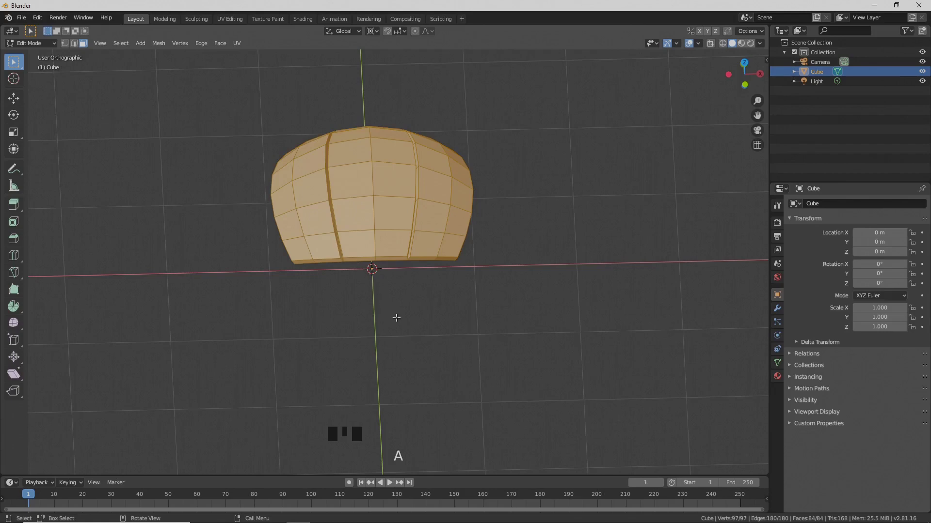
middle_click_drag(395, 318, 408, 302)
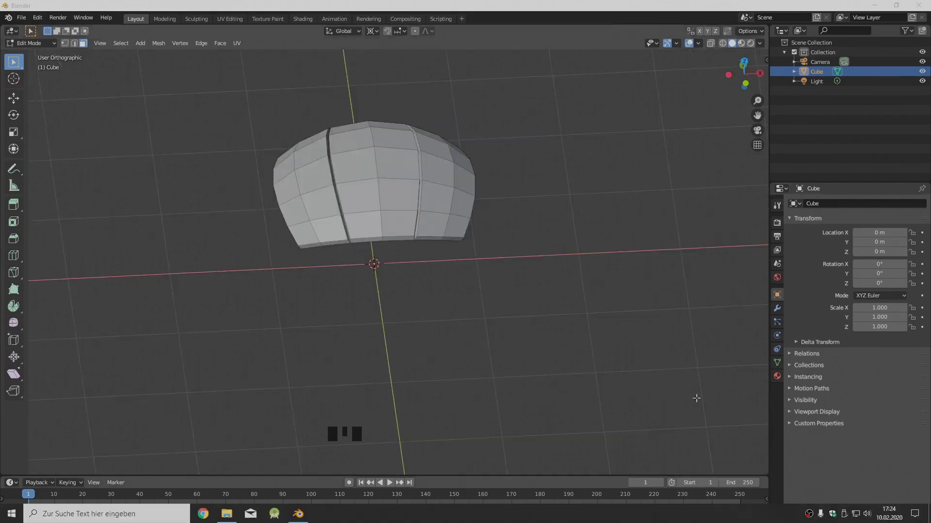
- Duplicate the whole shell in place and rotate the copy 180° about Y
left_click(415, 5)
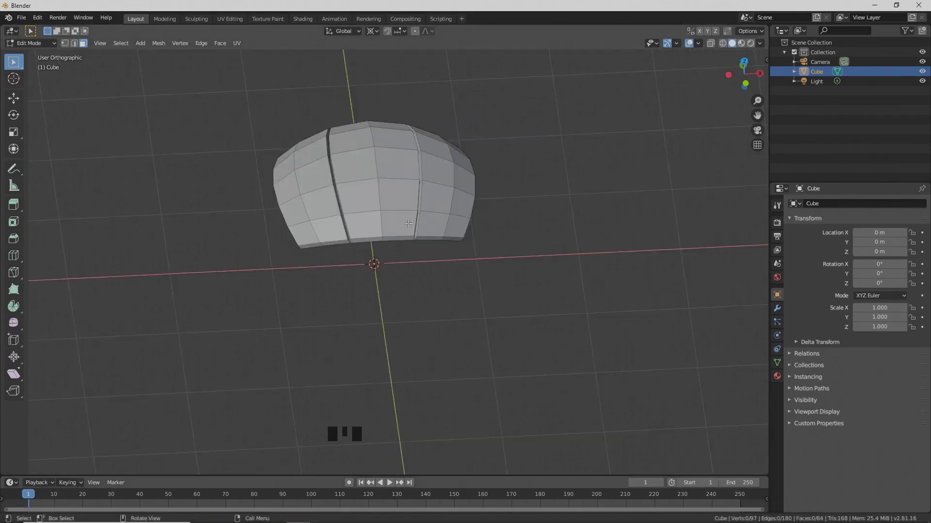
key("a")
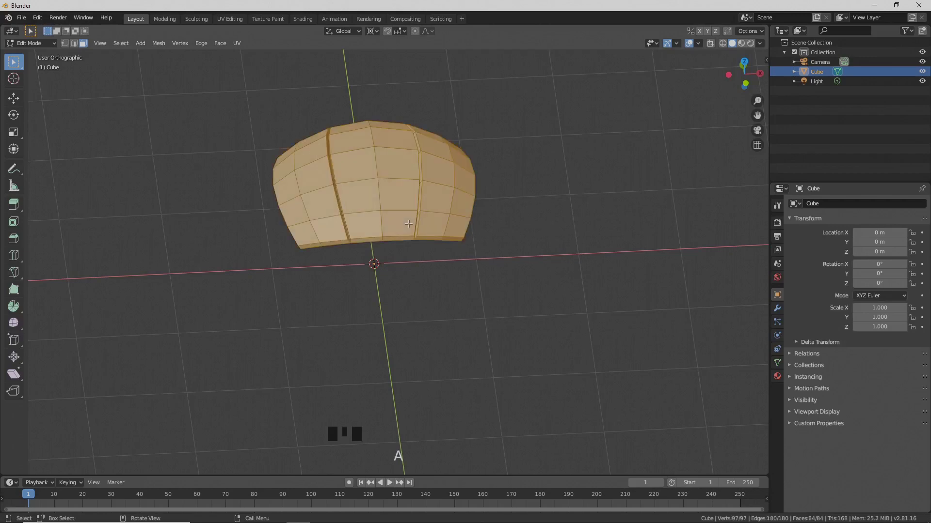
key("shift+d")
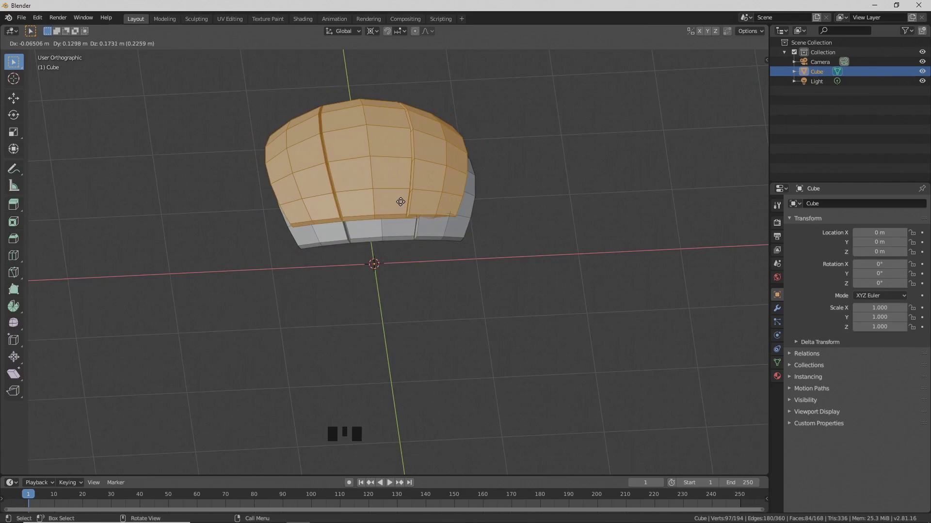
right_click(401, 202)
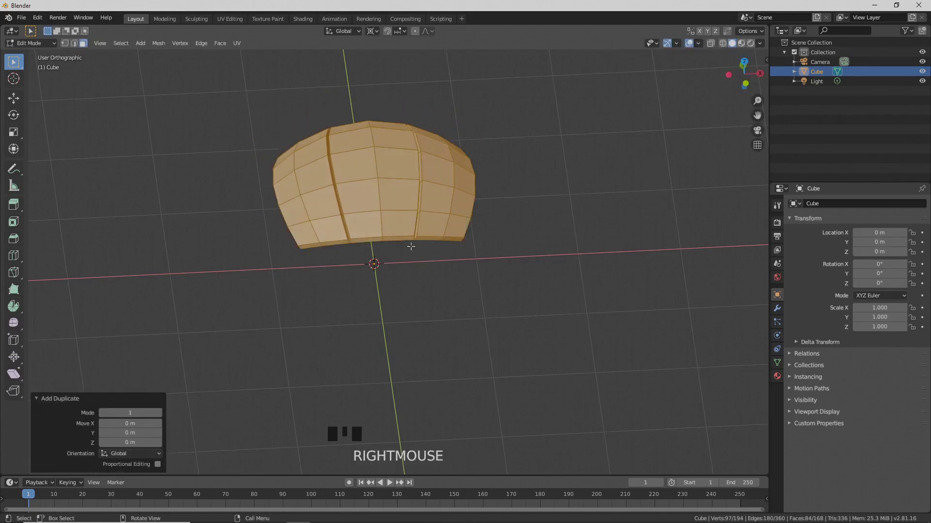
middle_click_drag(417, 307, 439, 296)
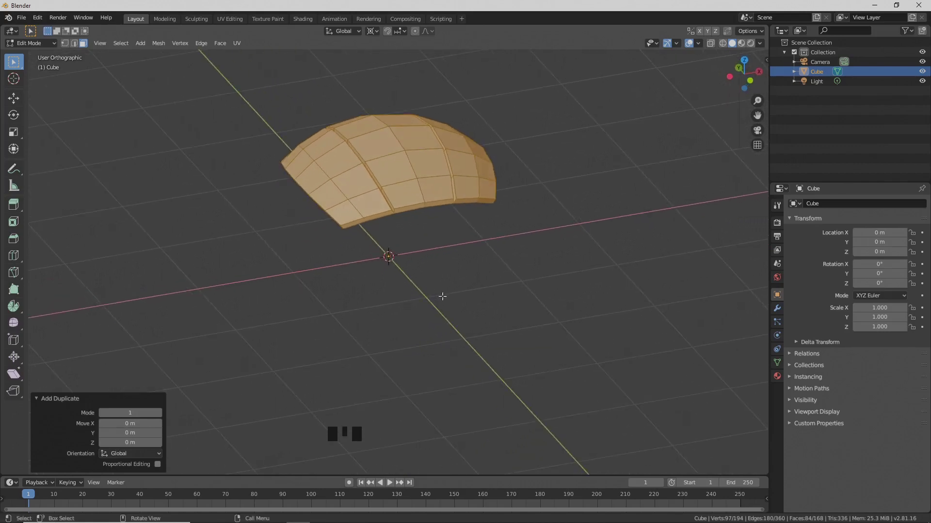
key("r")
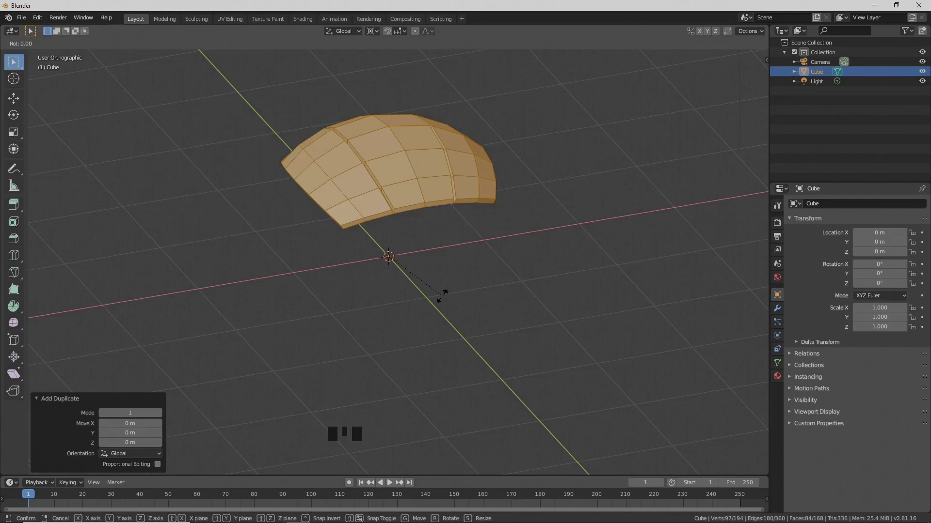
type("y")
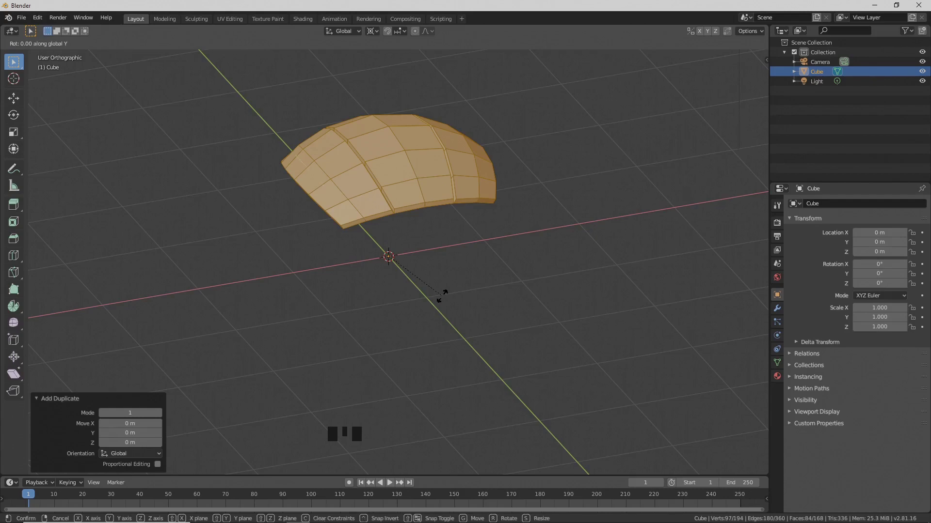
type("180")
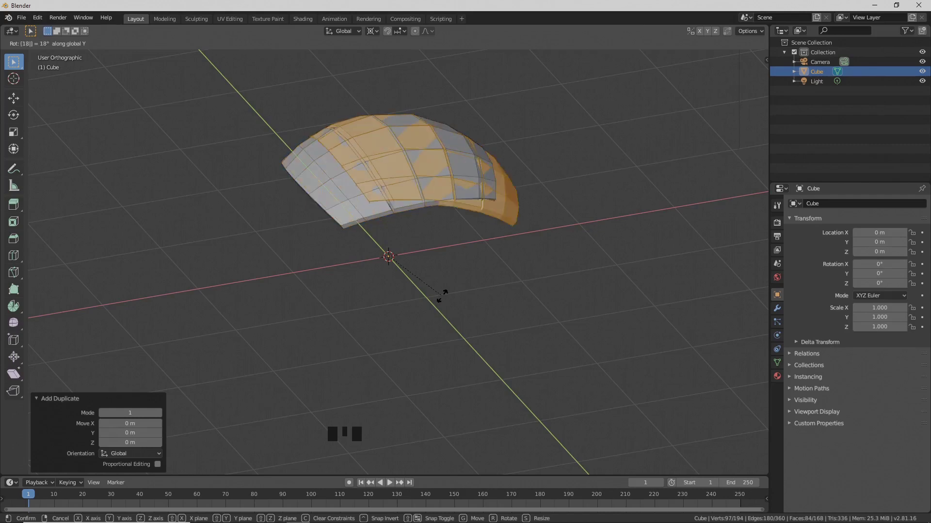
key("KP_Enter")
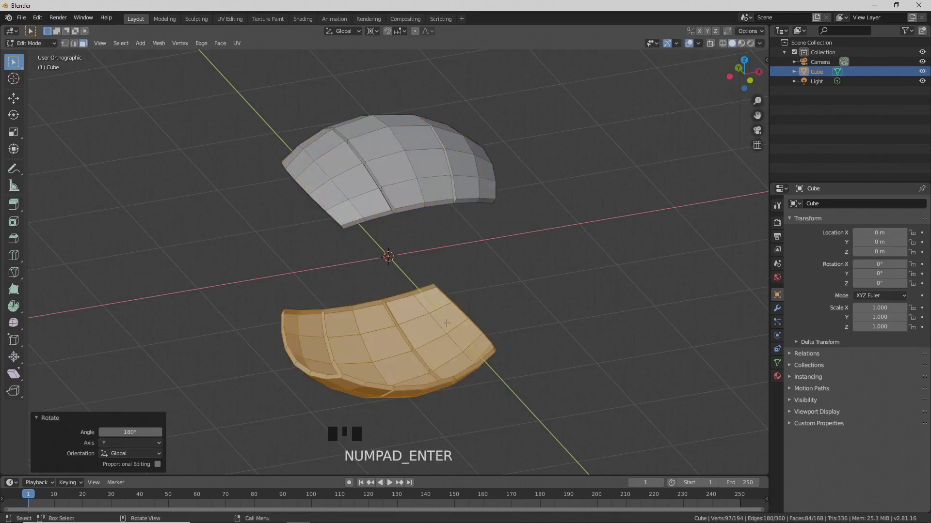
middle_click_drag(446, 323, 420, 310)
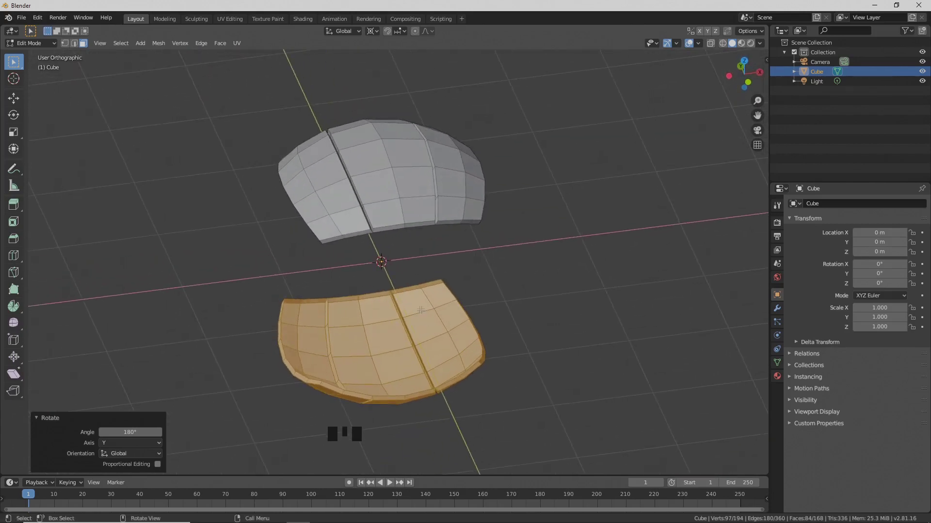
- Select both halves, duplicate them in place, and rotate the copies 90° about Y
scroll(421, 310, "up", 1)
key("l")
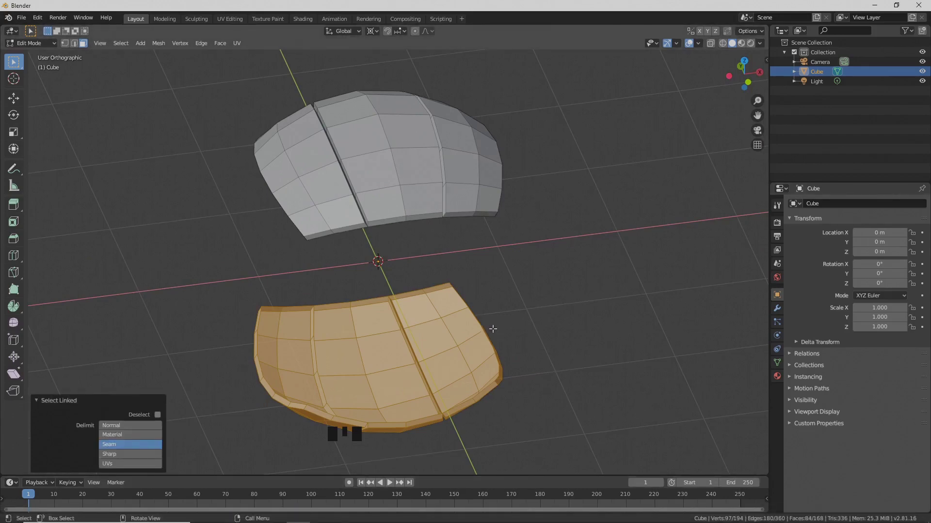
key("a")
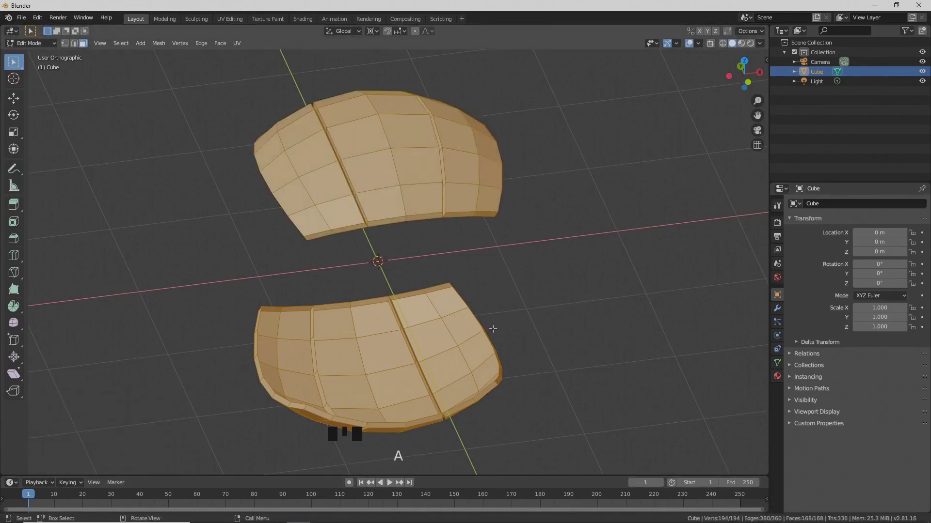
key("shift")
key("shift+d")
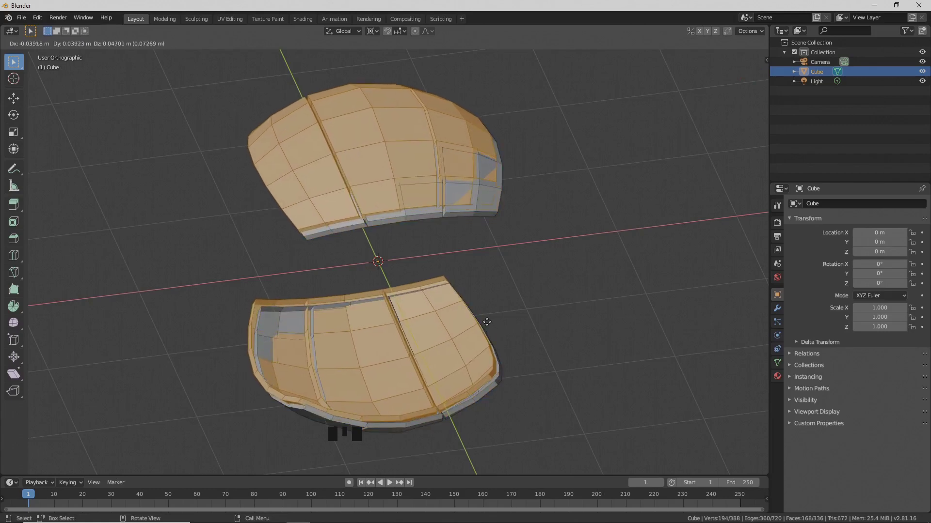
right_click(487, 321)
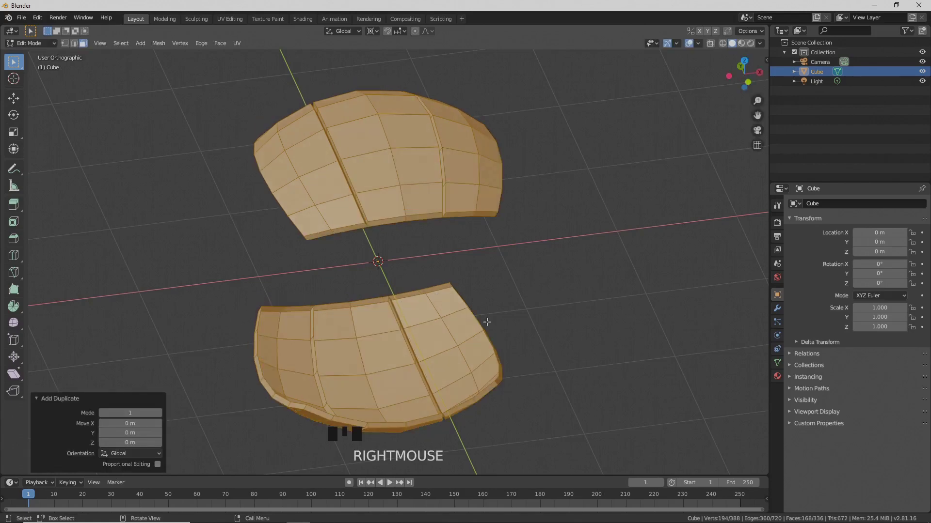
key("r")
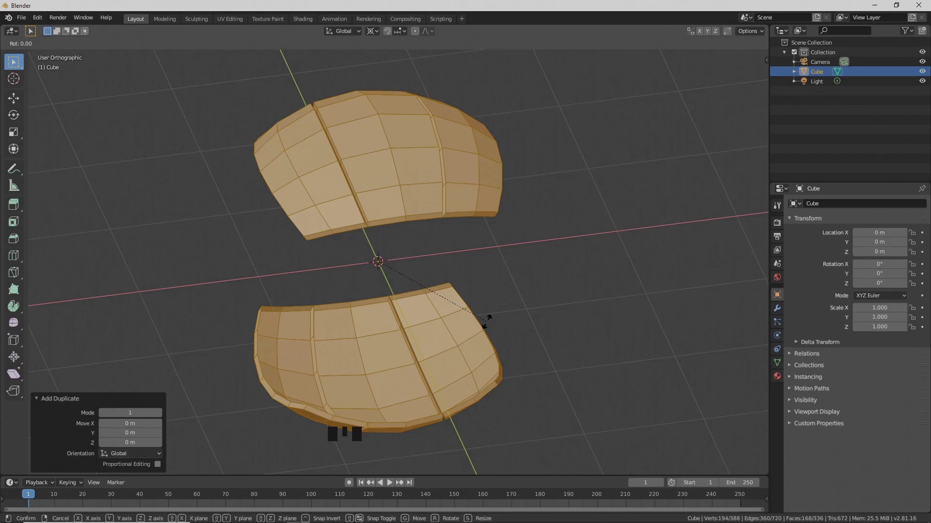
key("y")
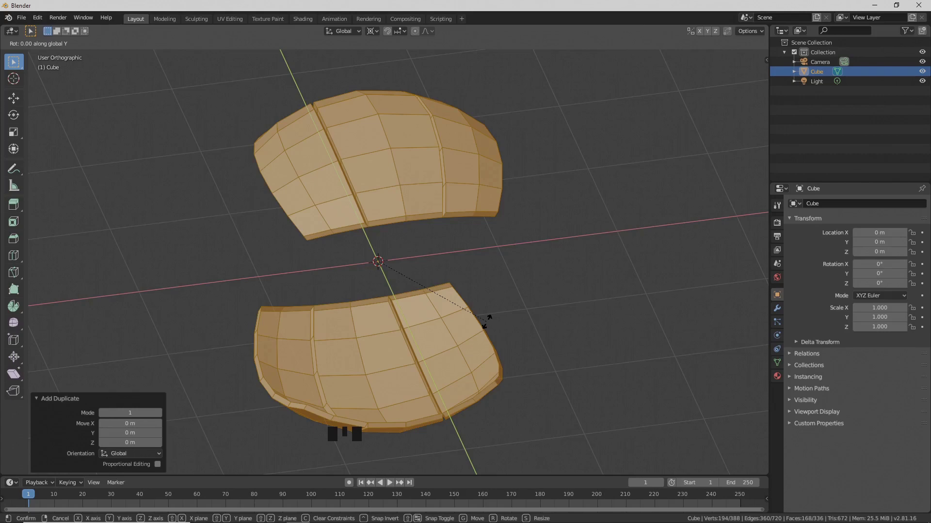
type("90")
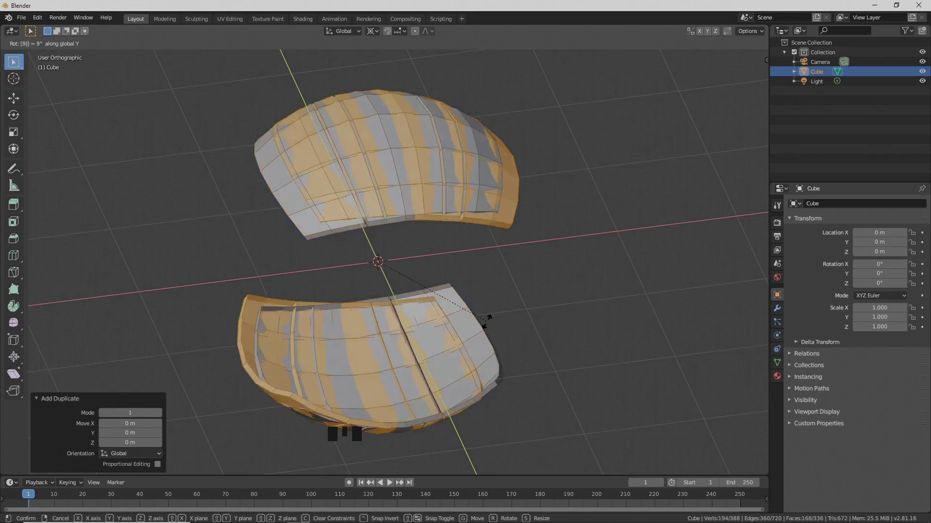
key("KP_Enter")
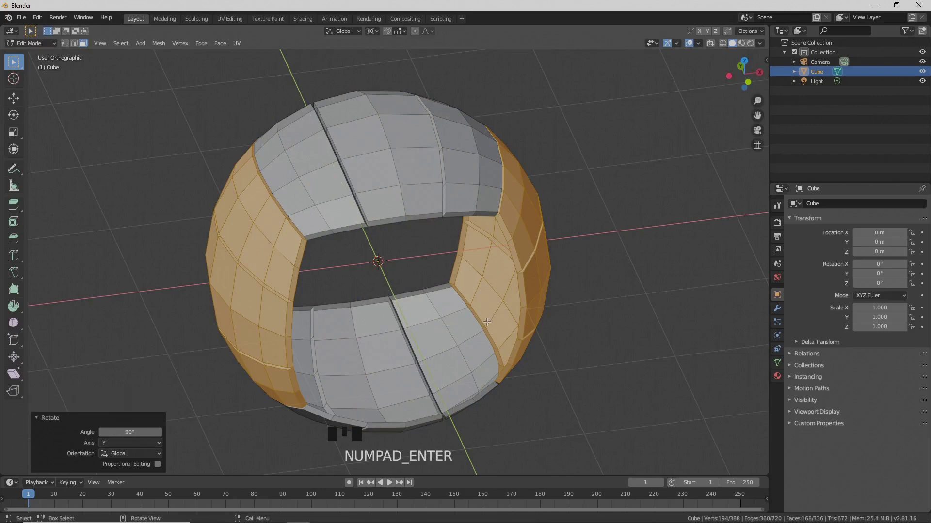
middle_click_drag(465, 336, 479, 329)
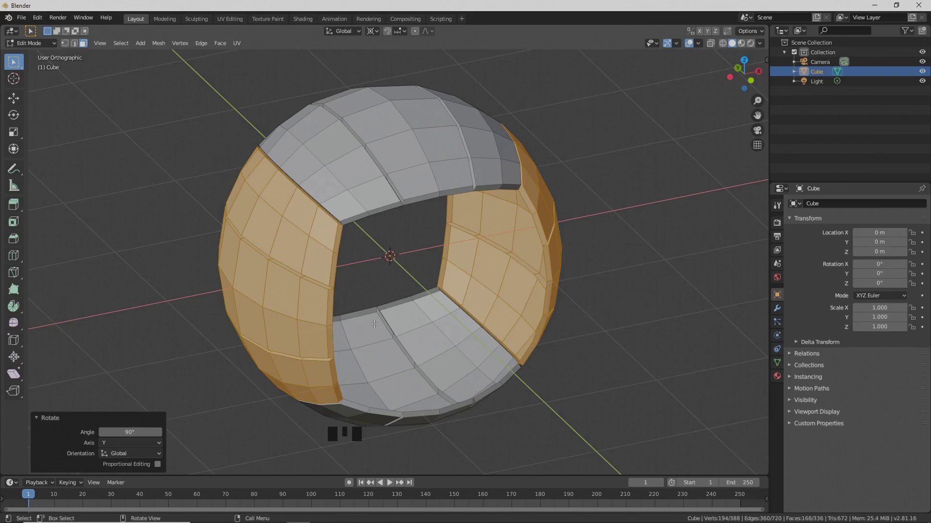
- Rotate the selected side panels 90° about the X axis
key("r")
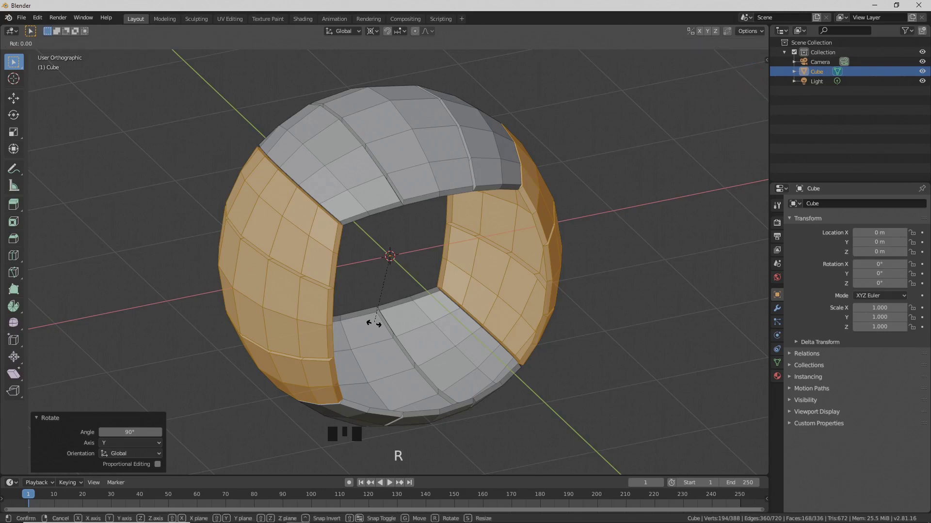
type("x")
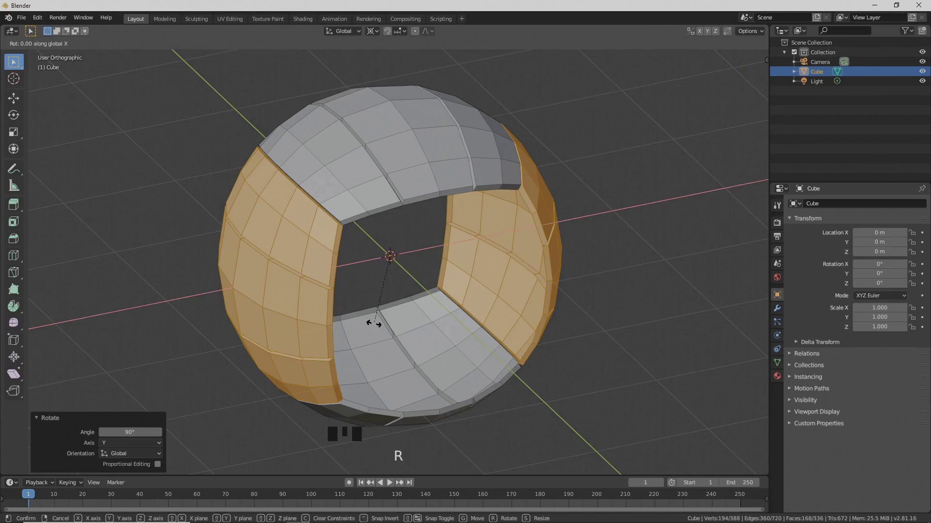
type("90")
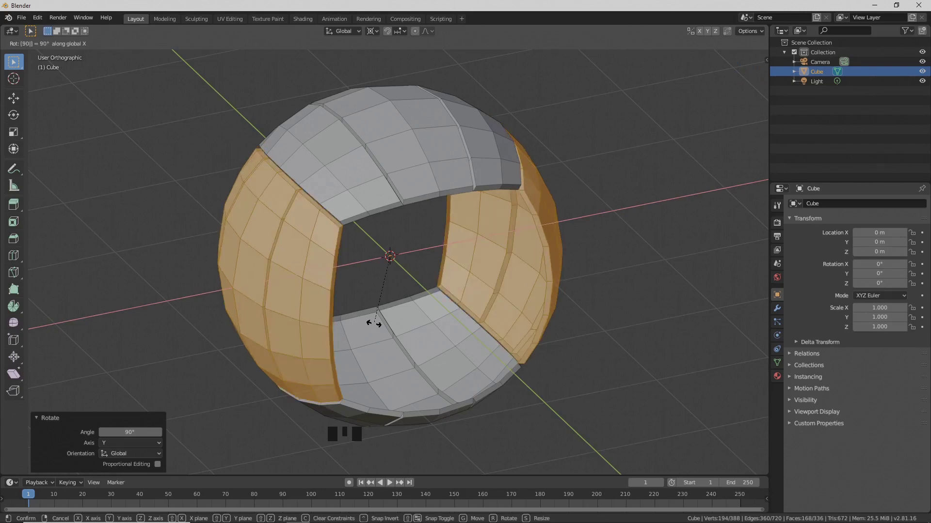
key("KP_Enter")
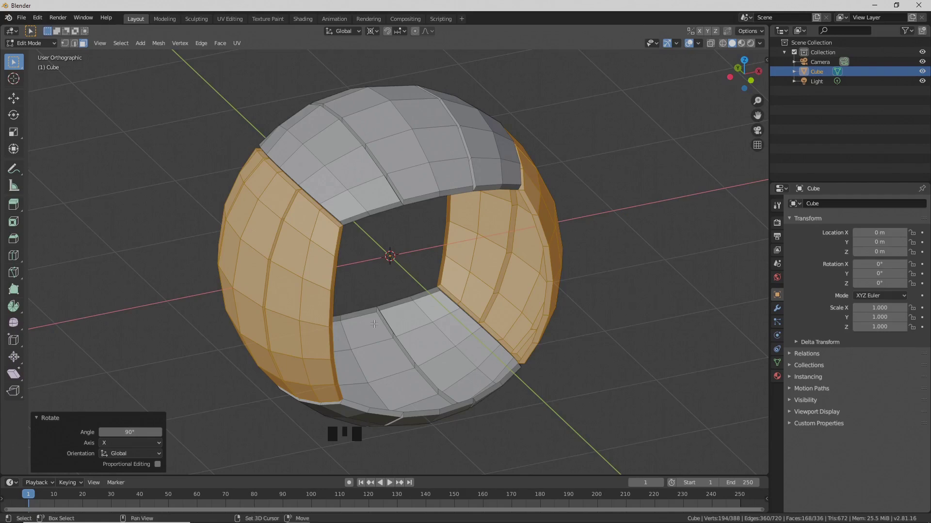
- Duplicate the side panels in place and turn the copy 90° about Z
key("shift+d")
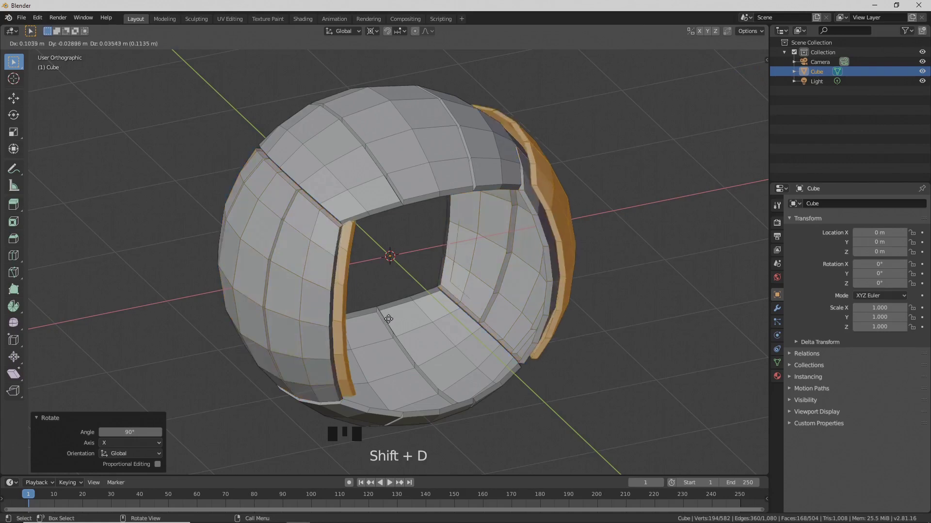
right_click(390, 318)
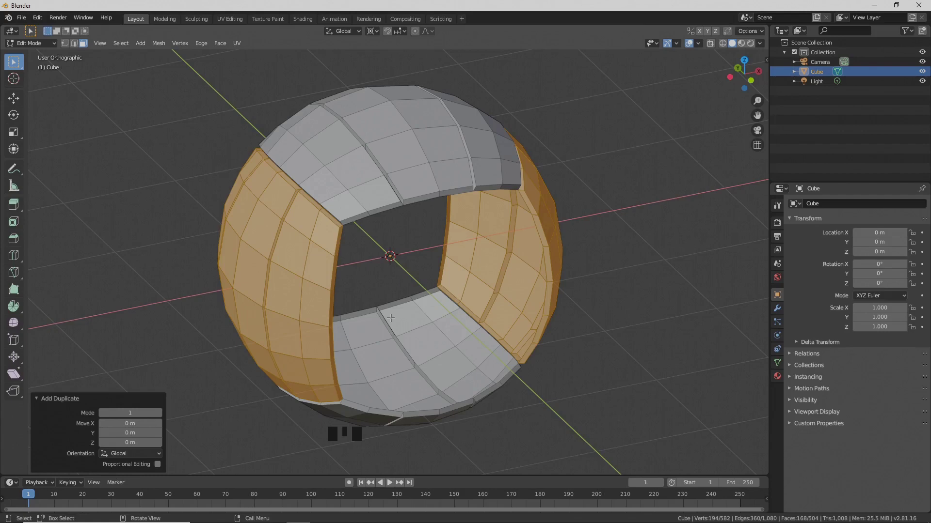
key("r")
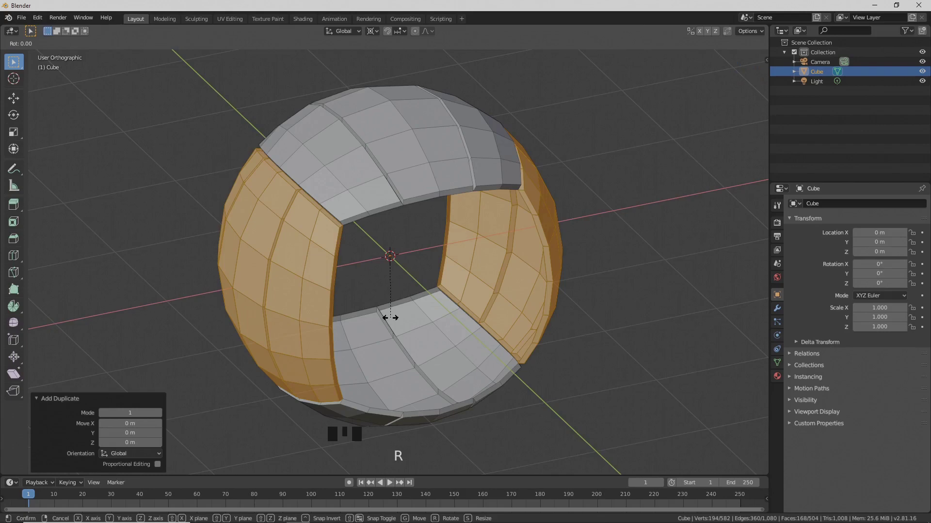
key("z")
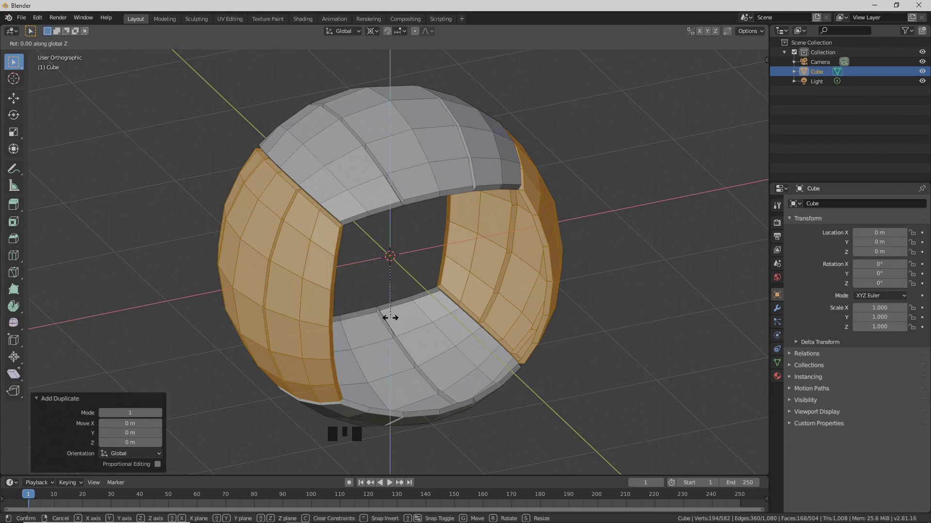
type("90")
key("KP_Enter")
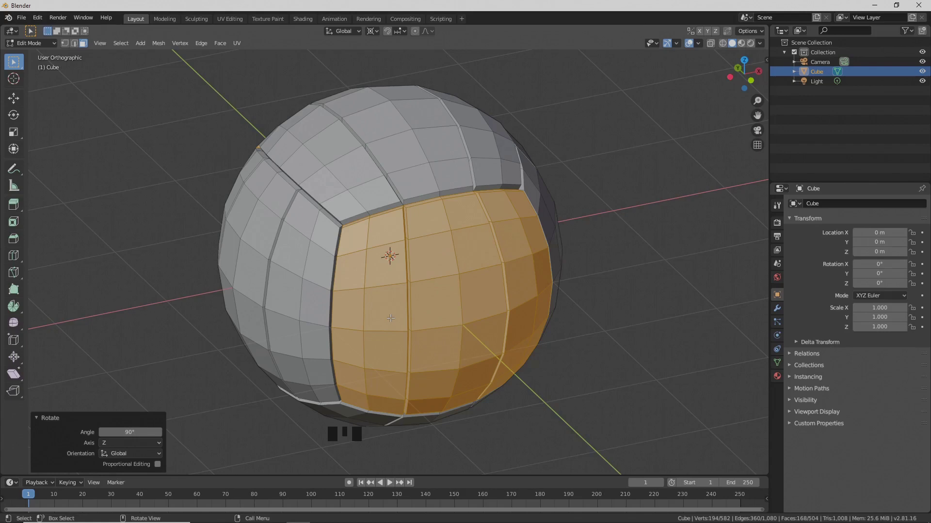
- Rotate the duplicated panels a further 90° about Y to close the front
key("r")
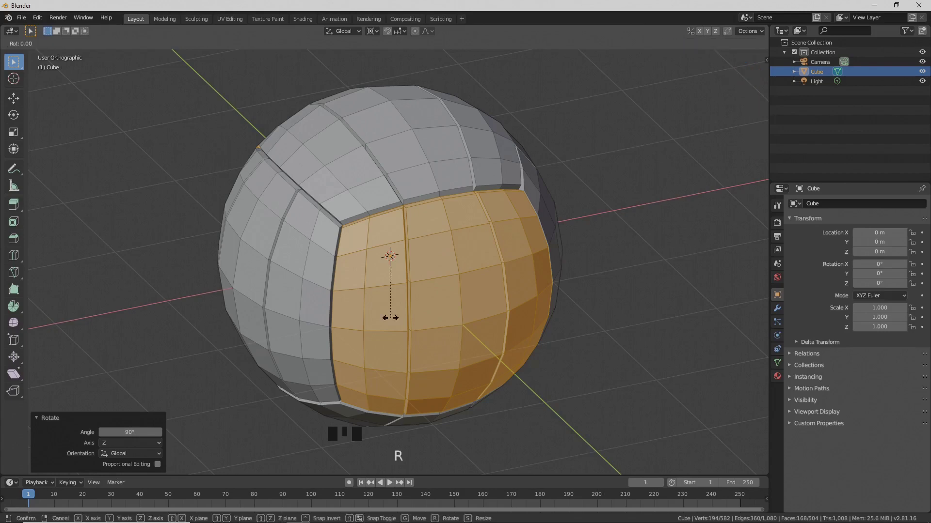
type("y")
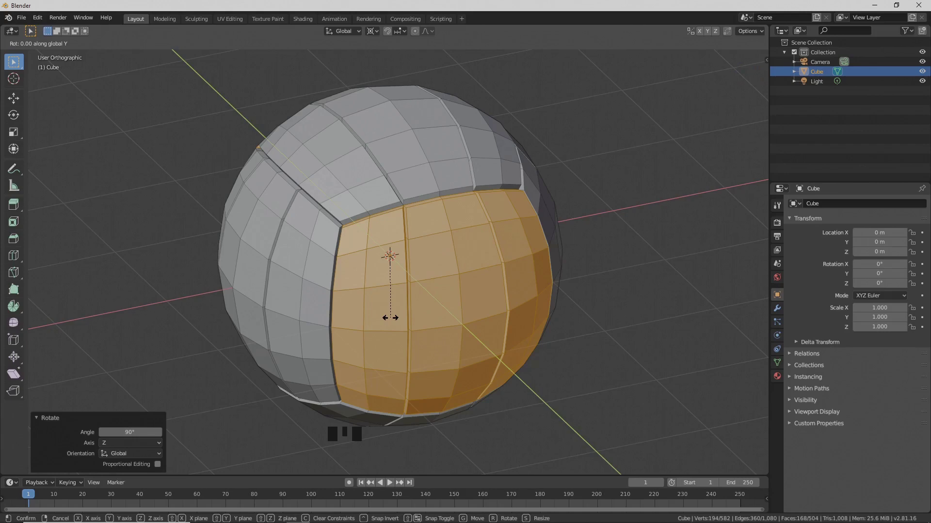
type("90")
key("KP_Enter")
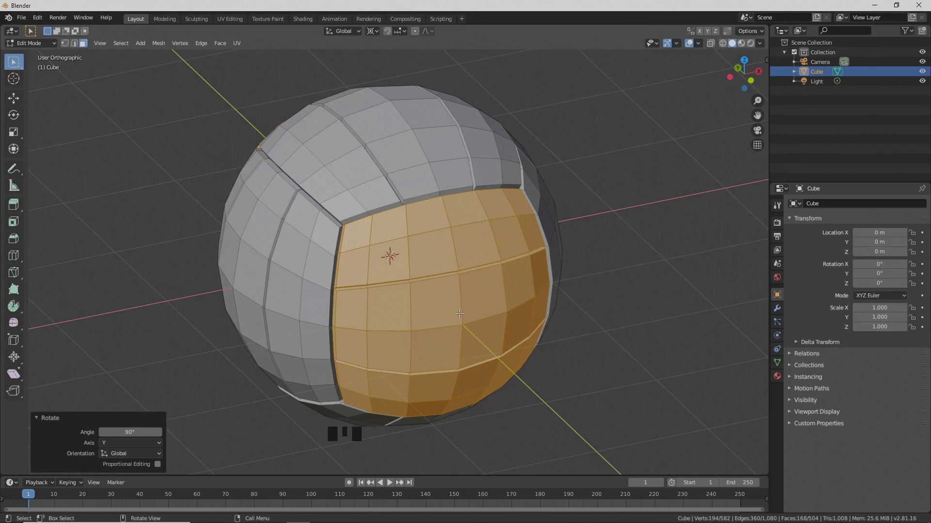
scroll(432, 304, "up", 1)
mouse_move(431, 303)
middle_mouse_down()
mouse_move(479, 303)
mouse_move(435, 306)
middle_mouse_up()
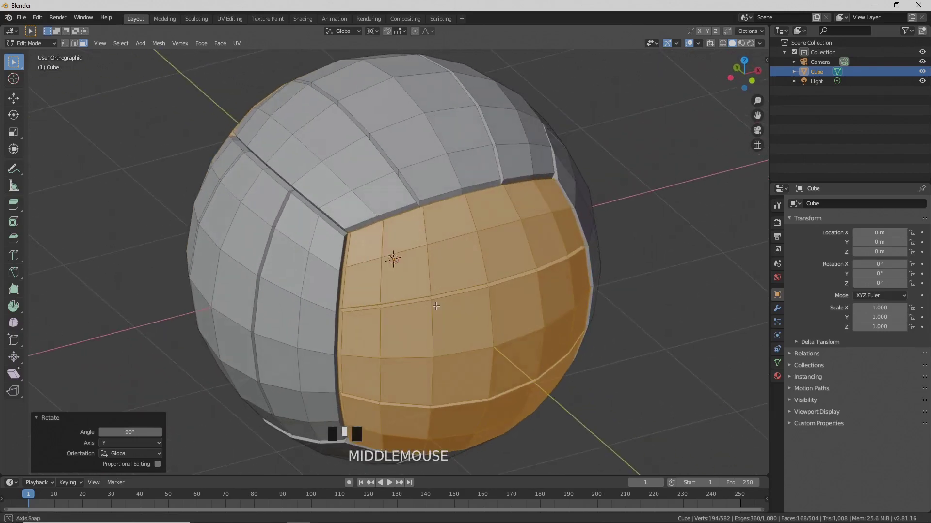
scroll(436, 306, "up", 1)
scroll(455, 314, "down", 3)
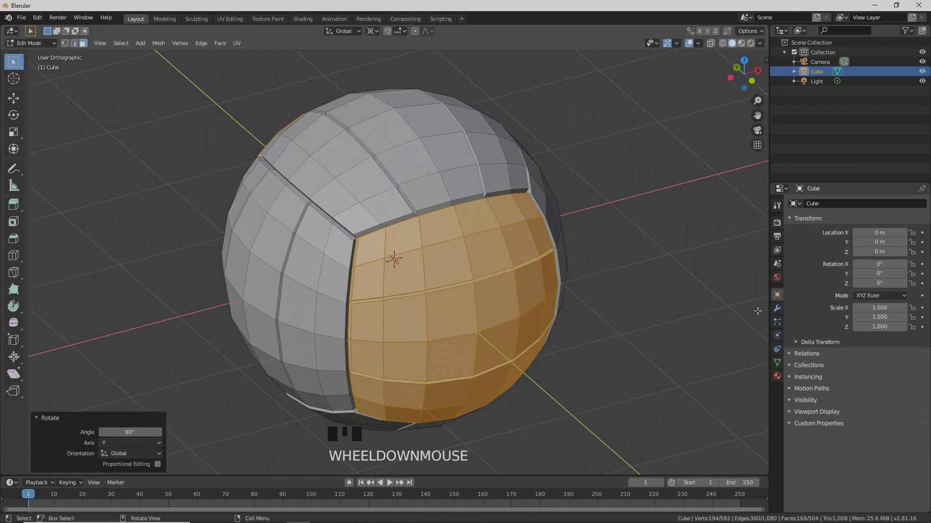
- Add a Subdivision Surface modifier to the ball from the Modifier properties
left_click(777, 308)
left_click(840, 204)
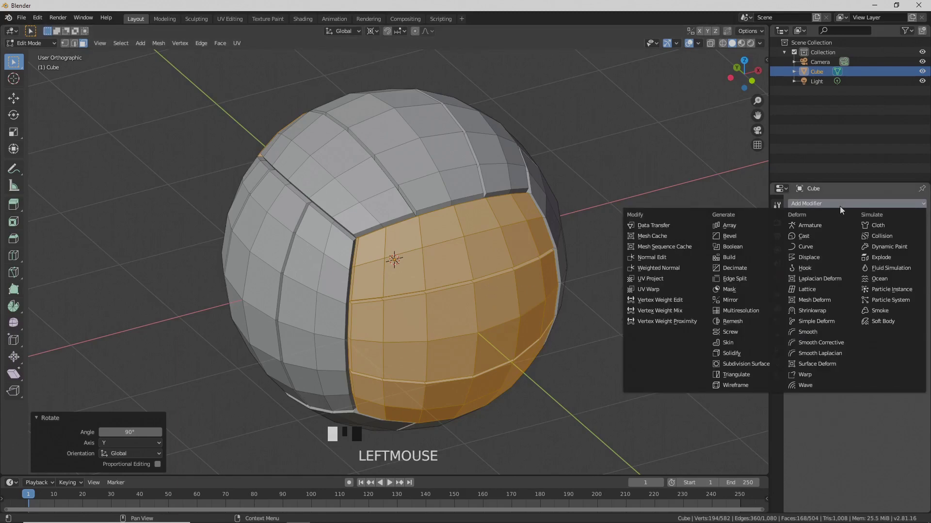
left_click(778, 364)
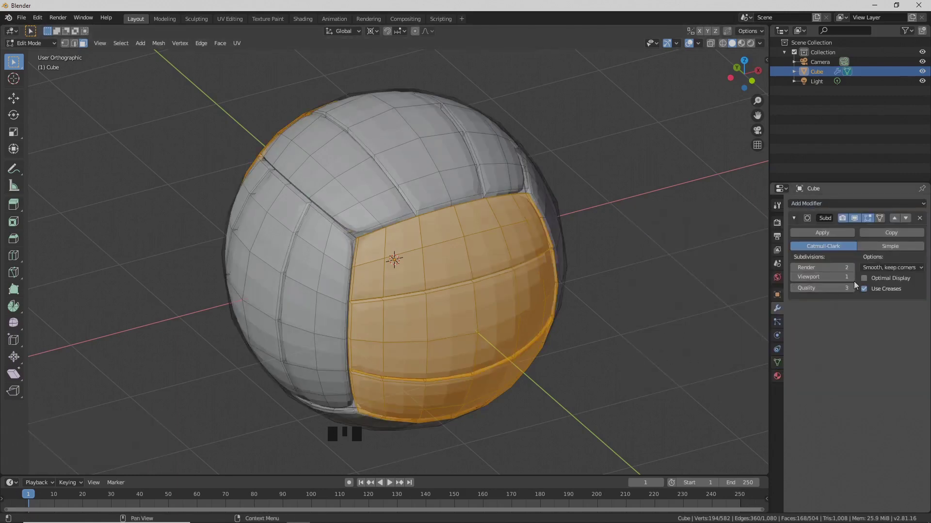
middle_click_drag(397, 281, 416, 310)
scroll(416, 294, "up", 2)
scroll(416, 294, "up", 3)
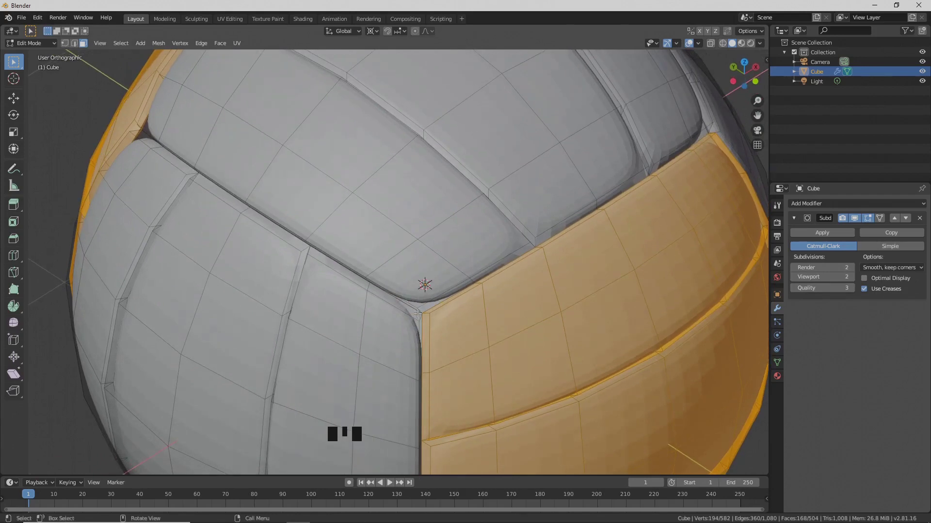
scroll(428, 323, "down", 5)
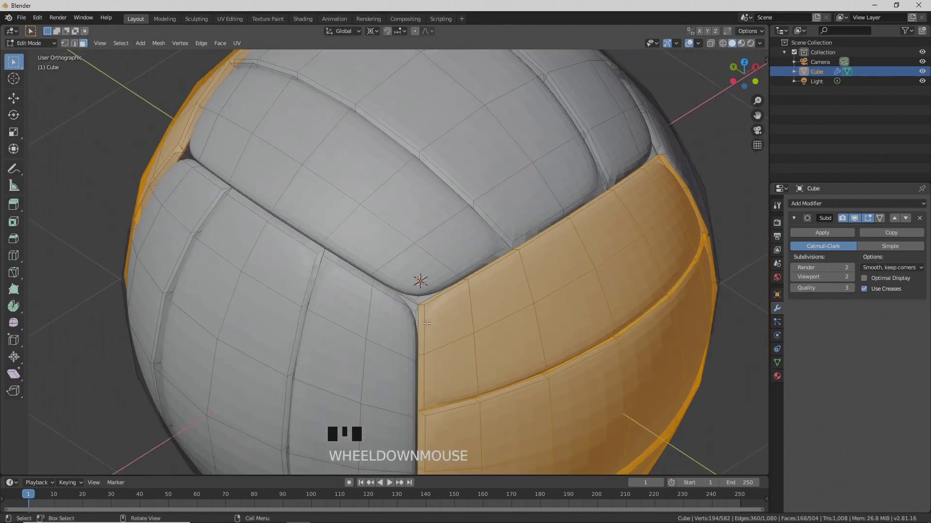
middle_click_drag(429, 324, 403, 313)
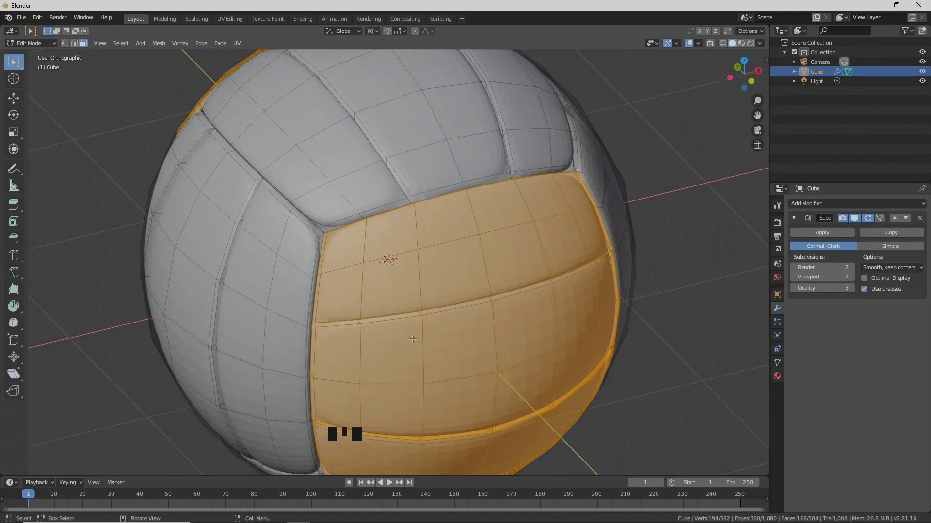
- Select all and merge vertices by distance, removing 76 duplicates along the seams
key("a")
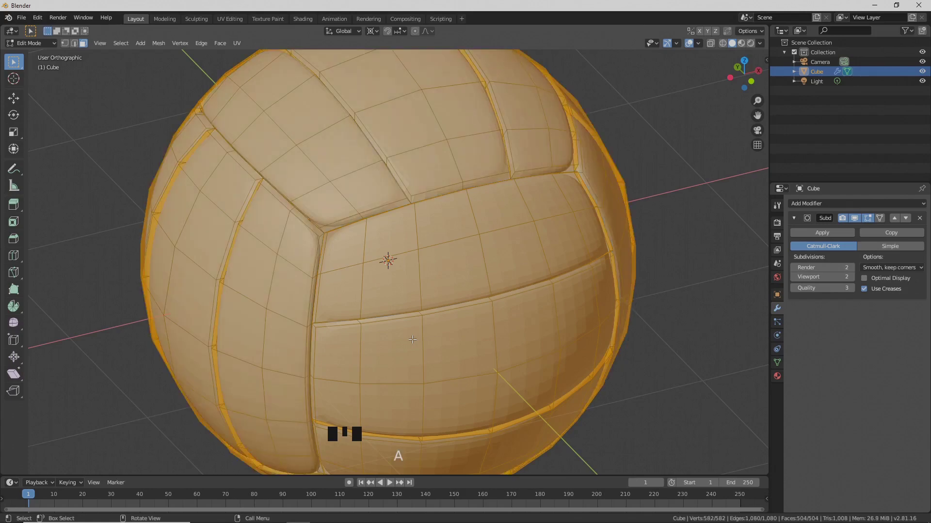
key("alt+m")
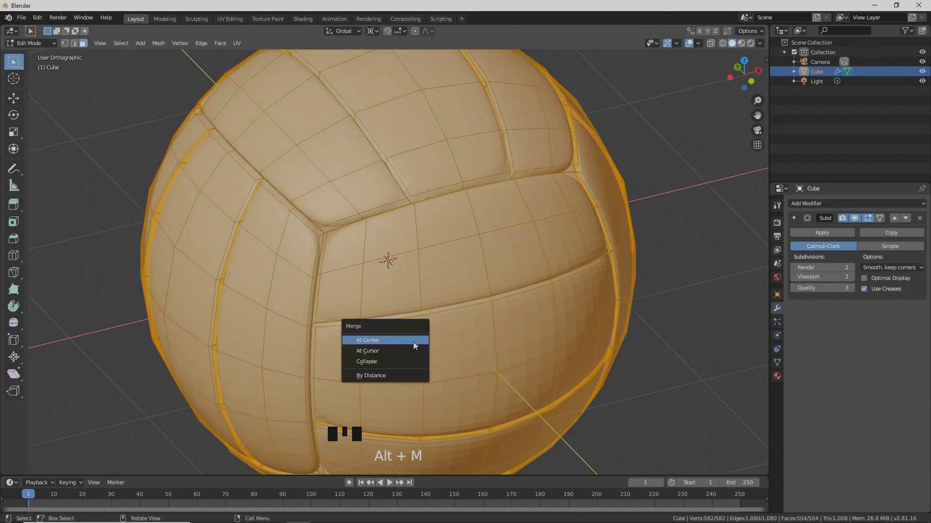
left_click(412, 377)
middle_click_drag(412, 377, 397, 303)
scroll(397, 302, "up", 2)
scroll(397, 302, "up", 2)
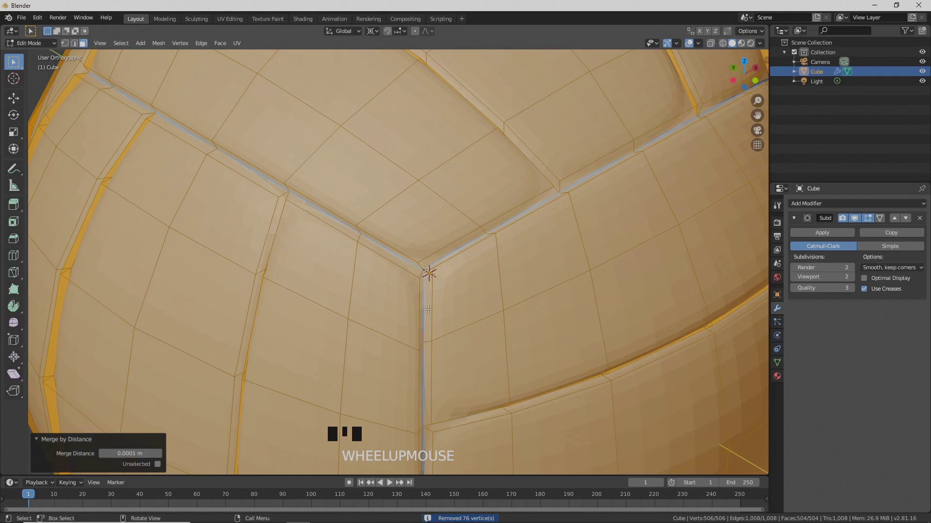
scroll(428, 310, "down", 4)
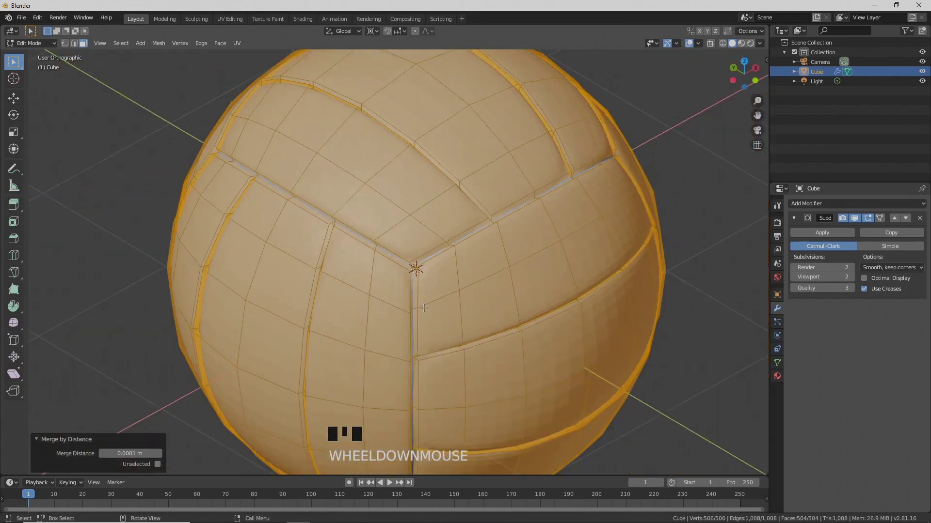
scroll(406, 313, "down", 2)
middle_click_drag(429, 326, 422, 341)
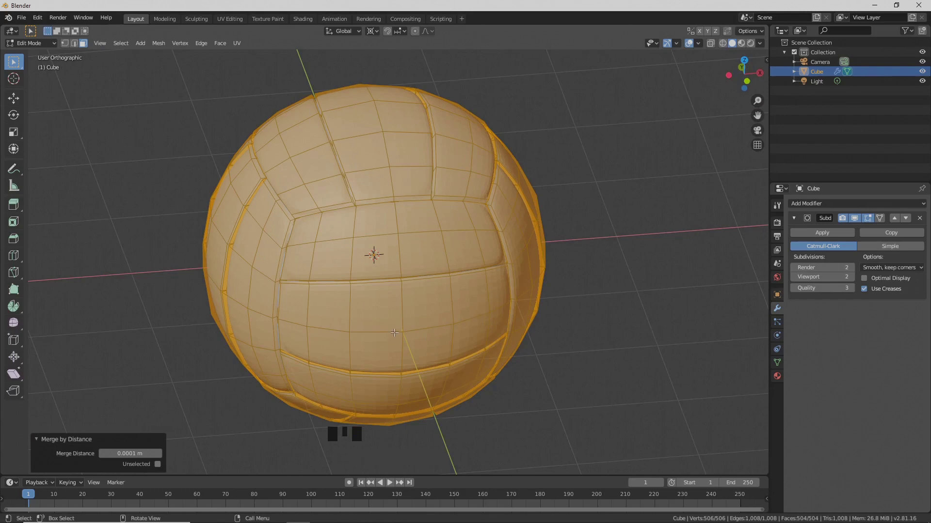
- Return to Object Mode and apply Shade Smooth to the ball
key("Tab")
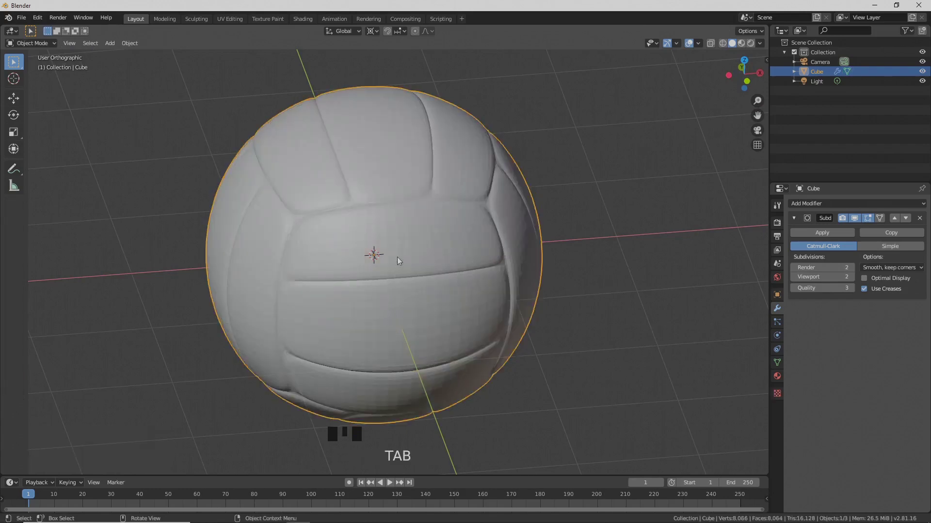
middle_click_drag(400, 271, 425, 277)
right_click(421, 241)
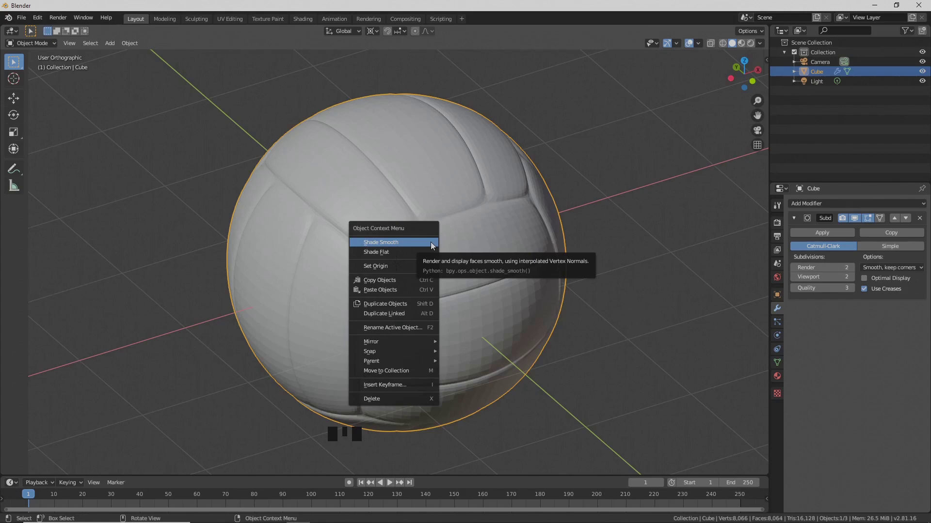
left_click(430, 242)
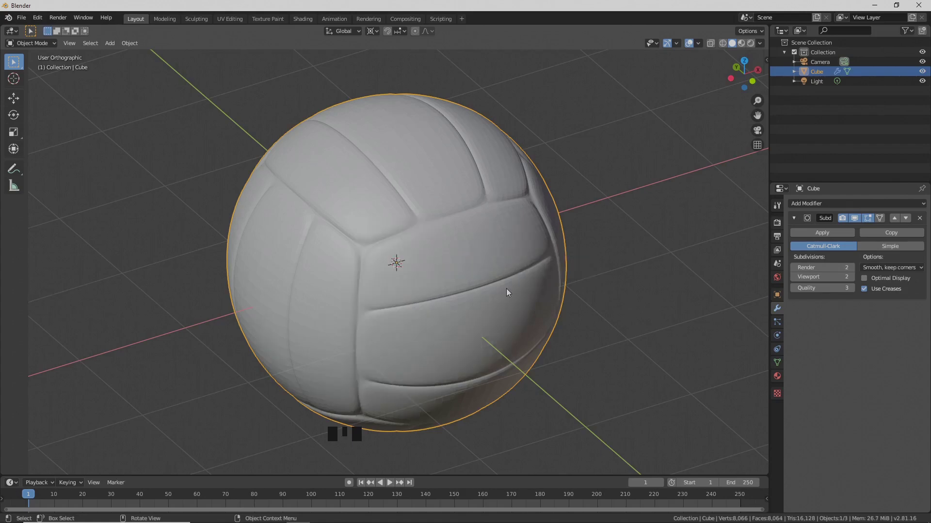